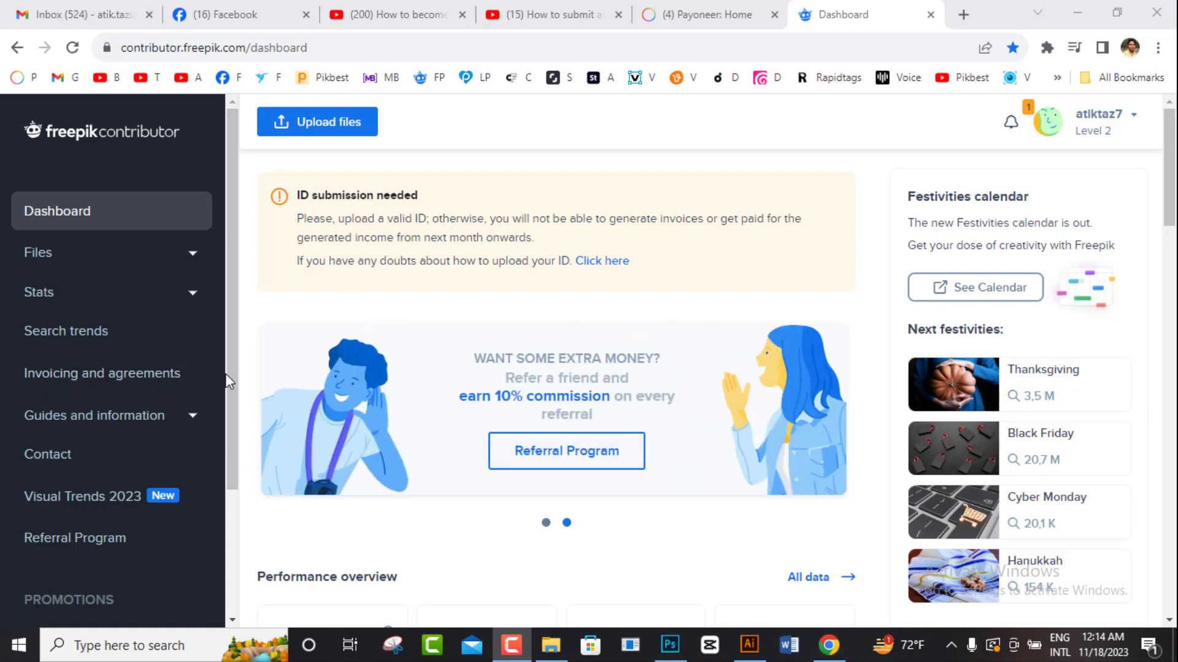
Step: Expand Files in the contributor sidebar to list Upload, Under revision, Rejections and Published
left_click(196, 255)
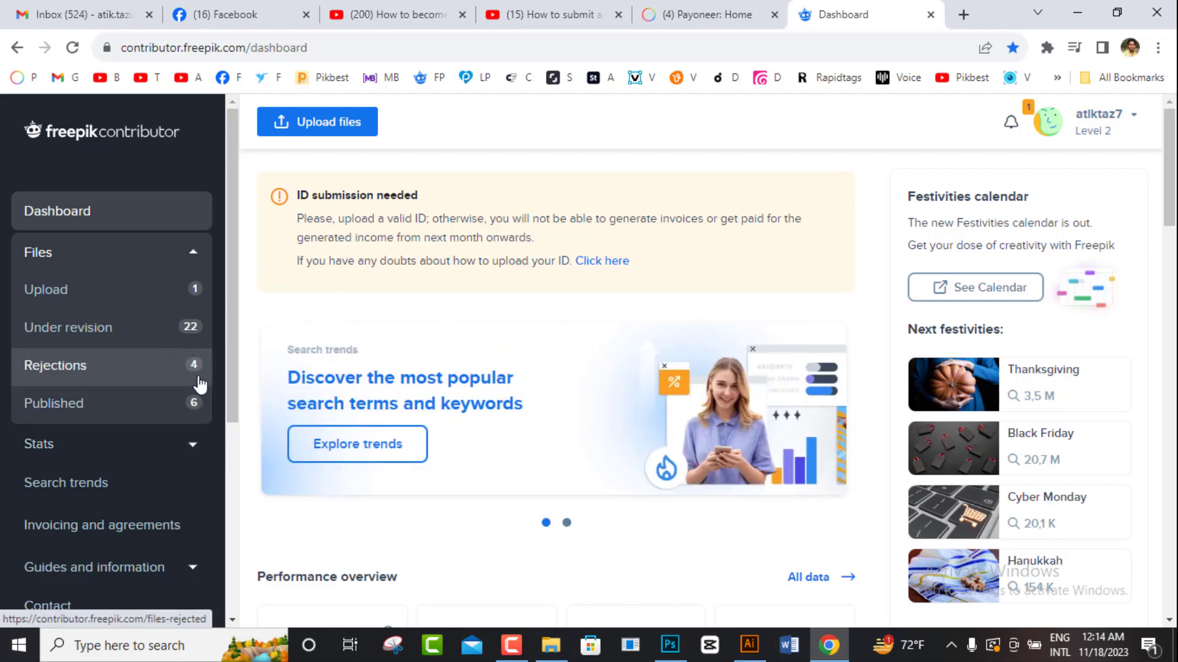
left_click(187, 149)
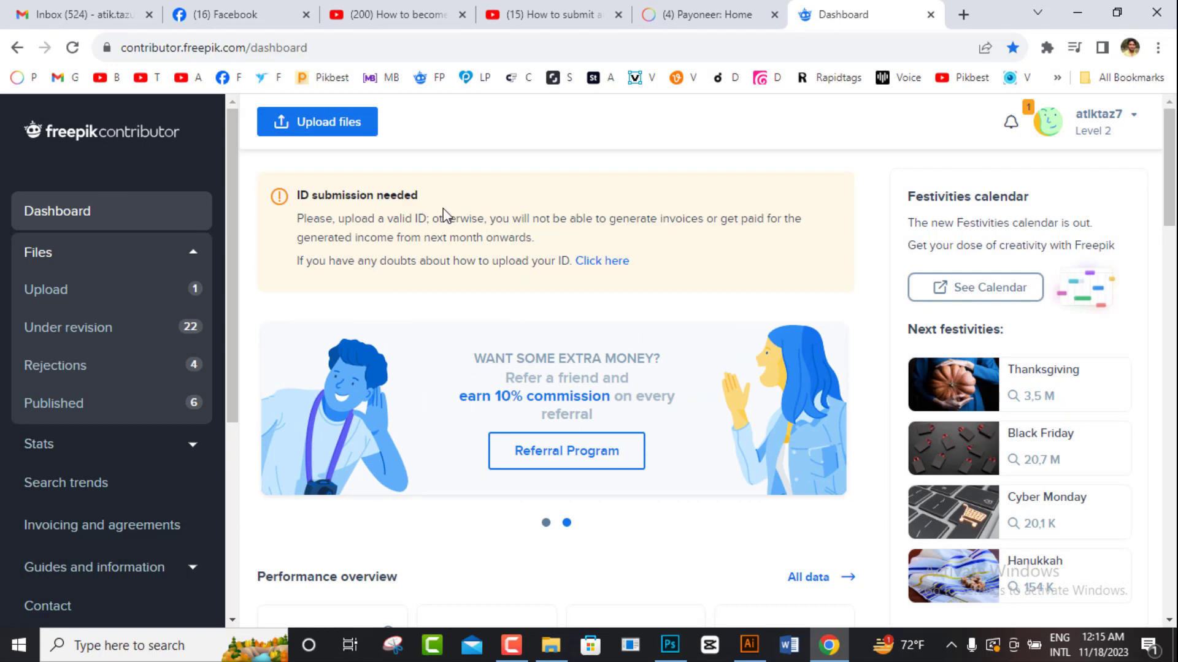
Step: Choose My billing information from the account menu to load the Tax Center billing form
left_click_drag(304, 219, 663, 268)
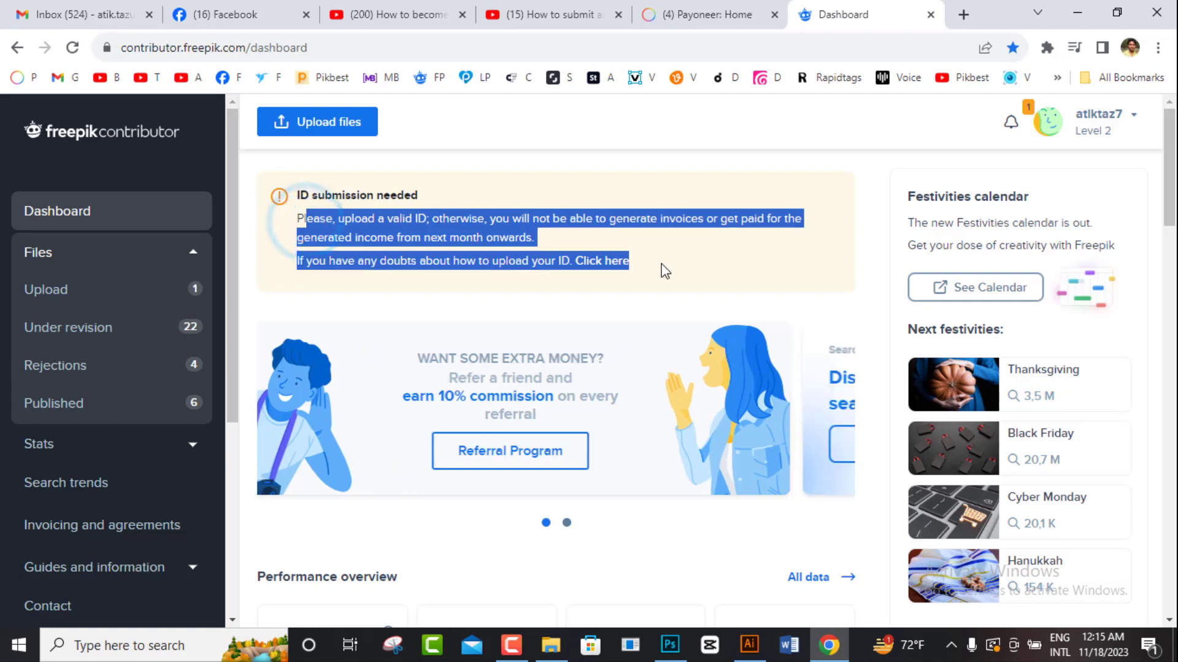
left_click(454, 227)
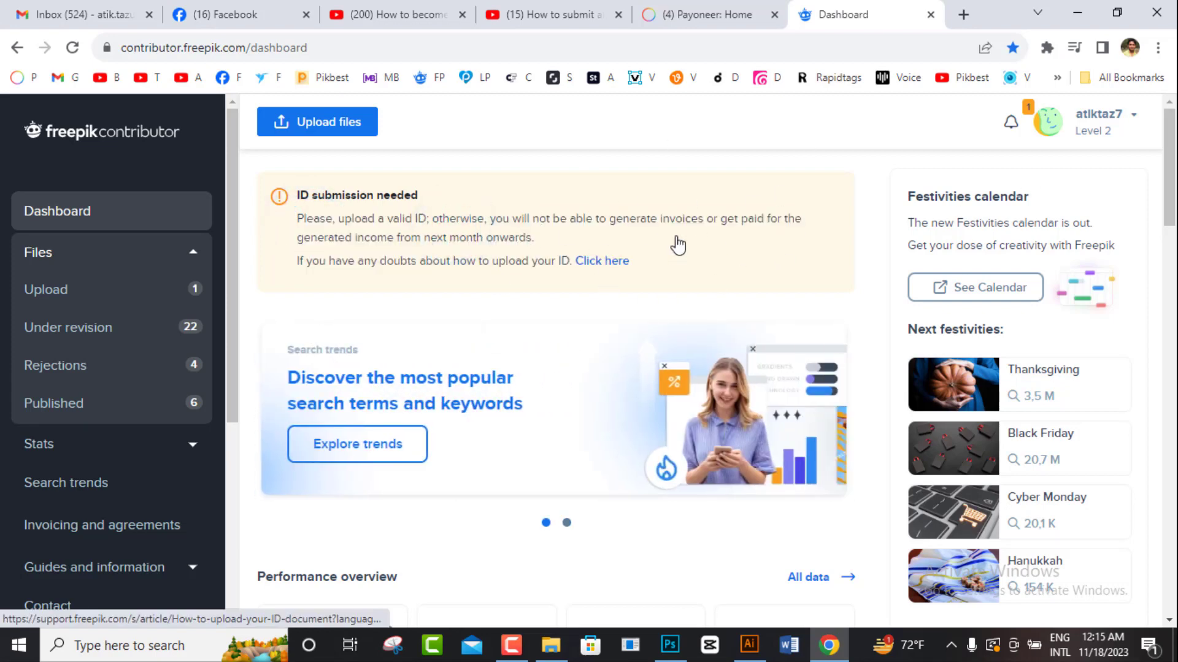
left_click(1088, 130)
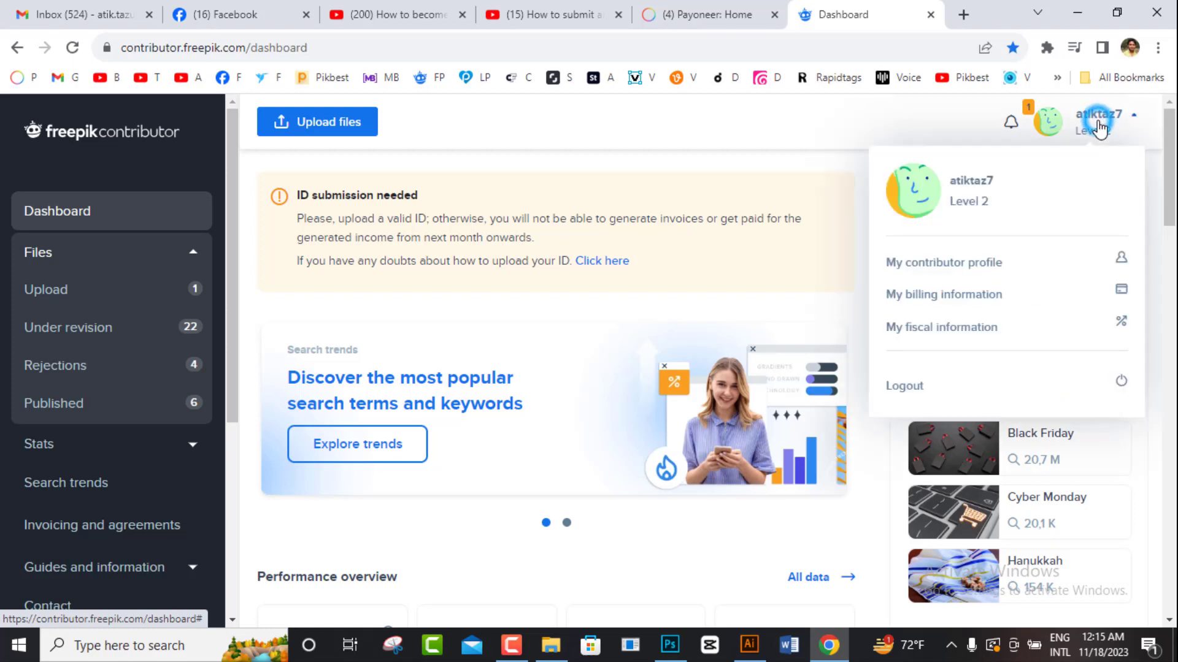
left_click(987, 298)
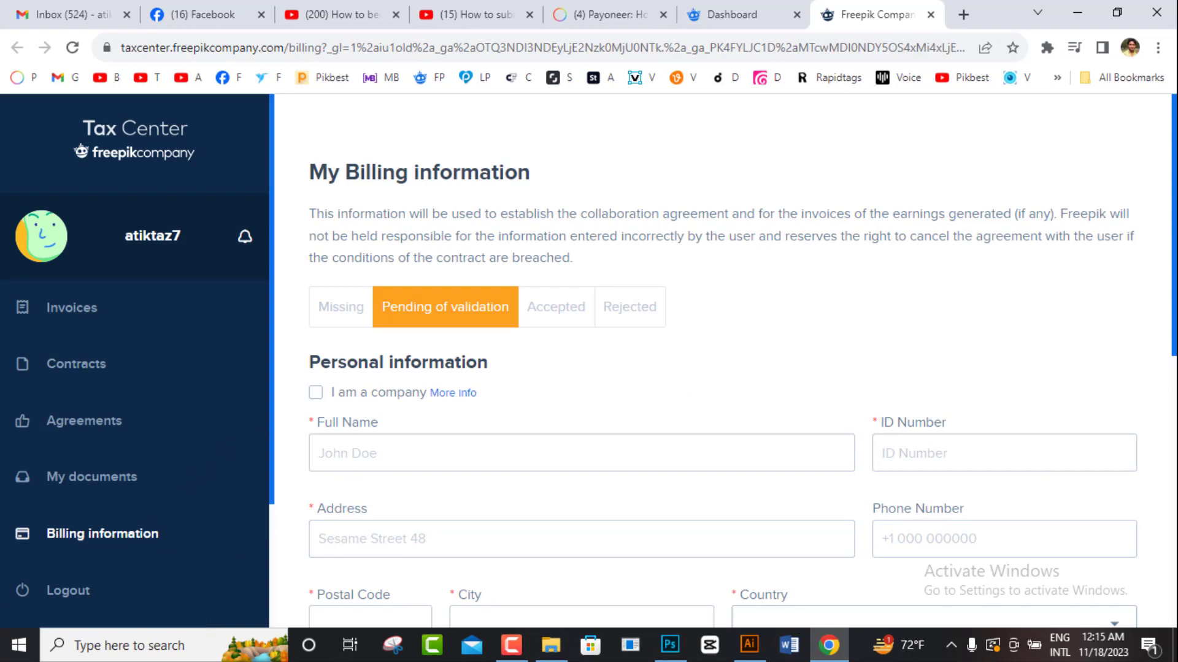
Step: Keep billing as an individual and autofill the saved name, address and phone details
scroll(374, 368, "down", 1)
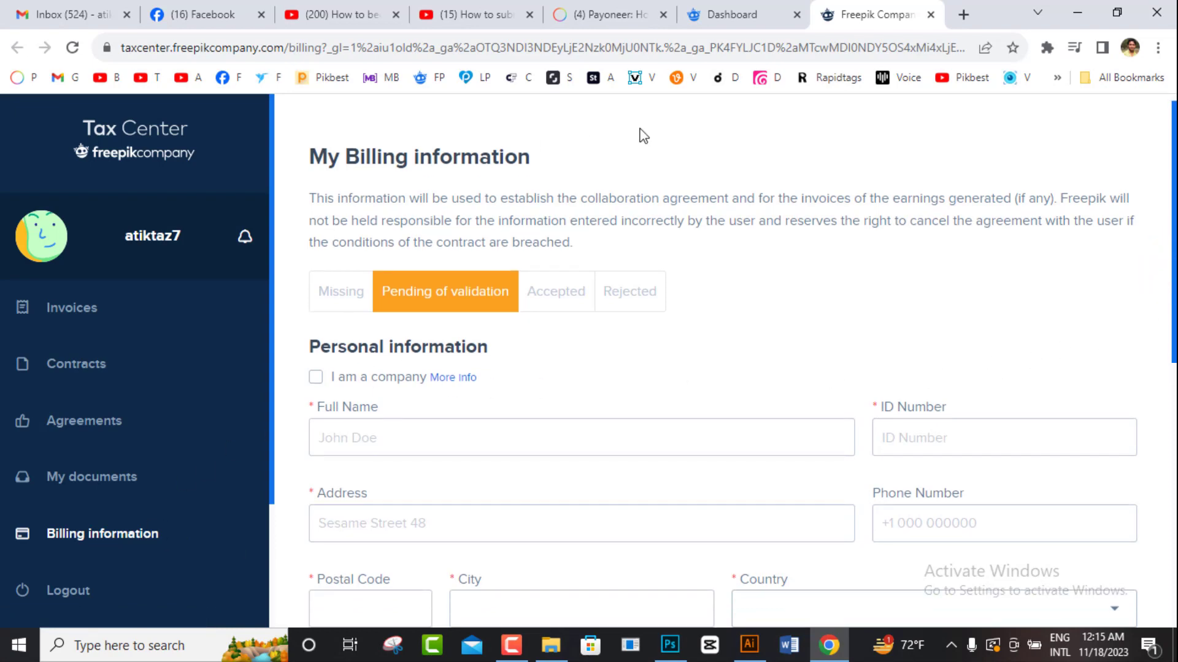
mouse_move(1176, 240)
left_mouse_down()
mouse_move(1176, 320)
mouse_move(1177, 256)
left_mouse_up()
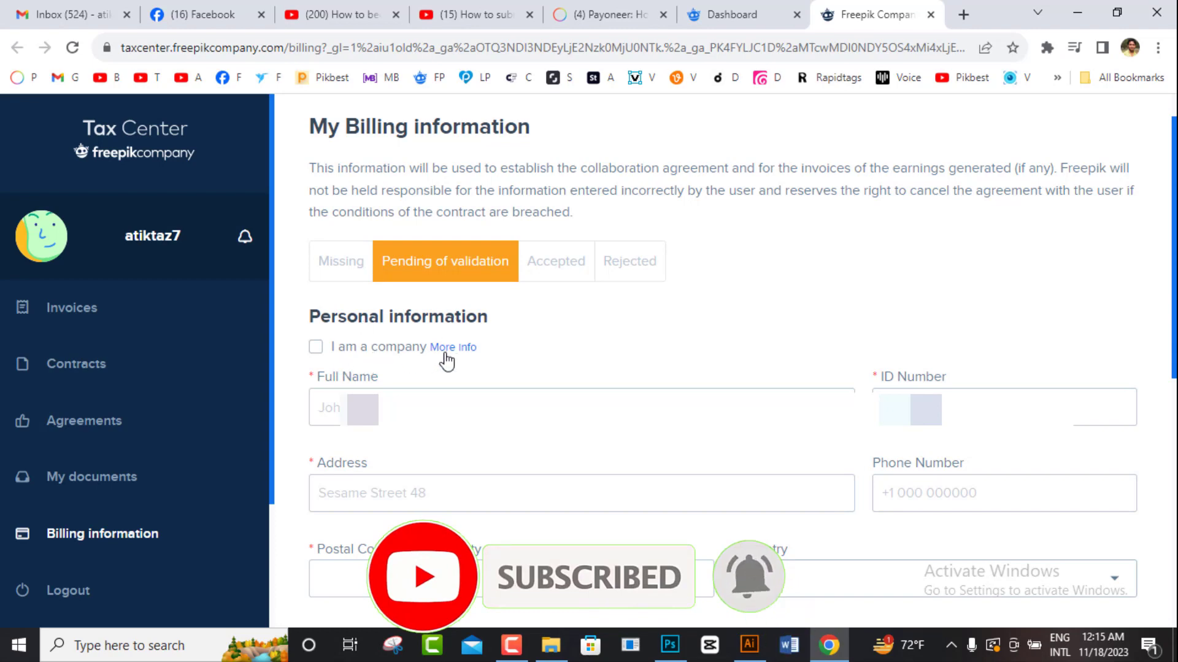
left_click(318, 354)
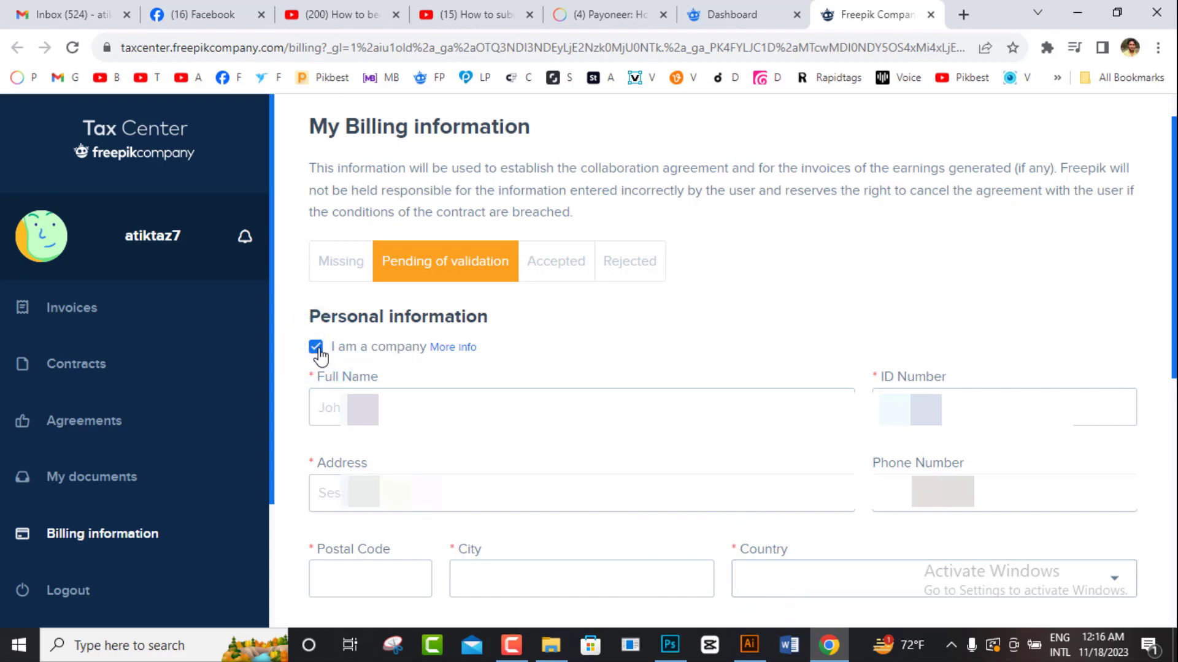
left_click(316, 347)
left_click(344, 407)
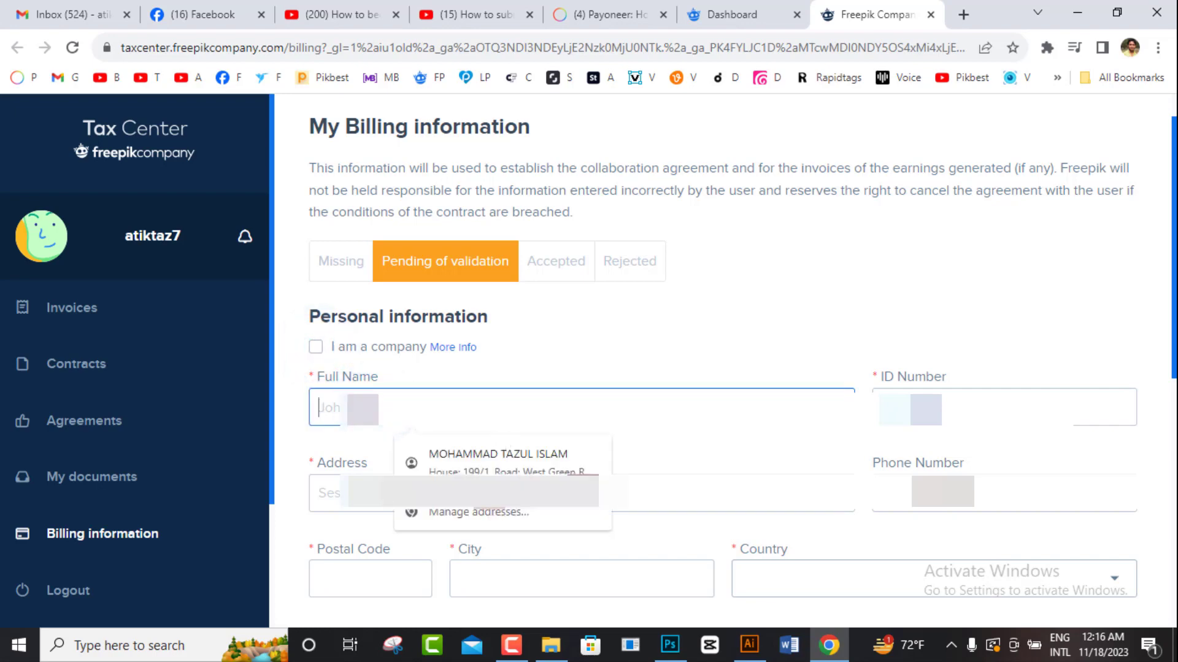
left_click(499, 454)
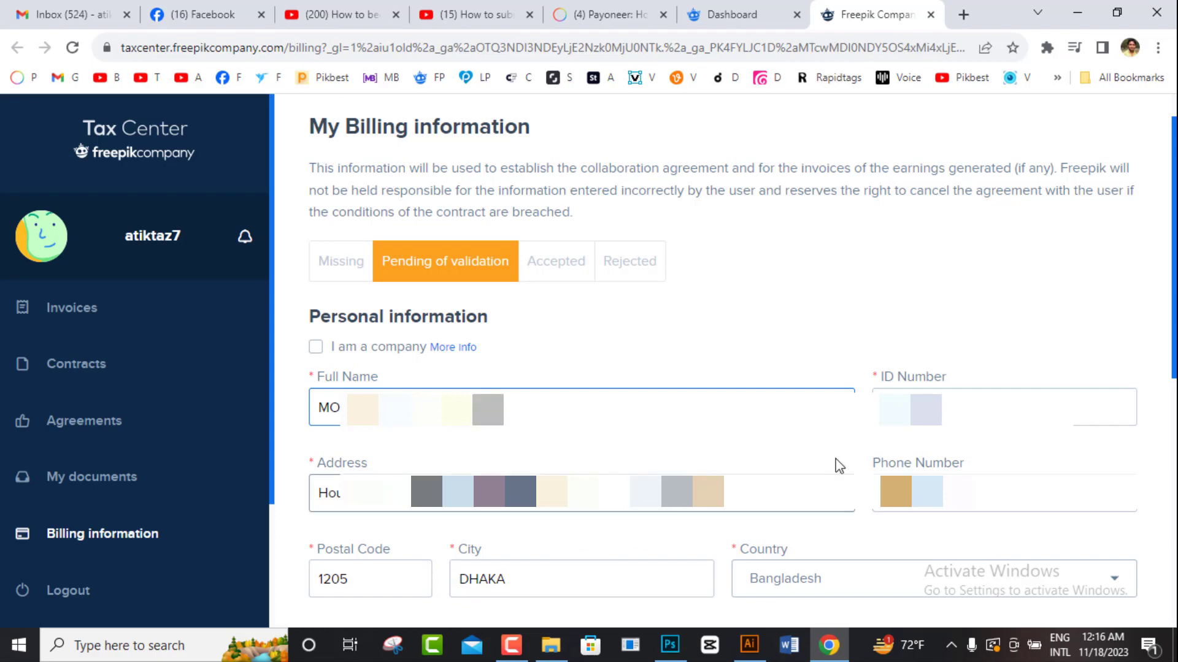
Step: Re-enter the ID number, then view the payment methods and the Payoneer account home
left_click(906, 410)
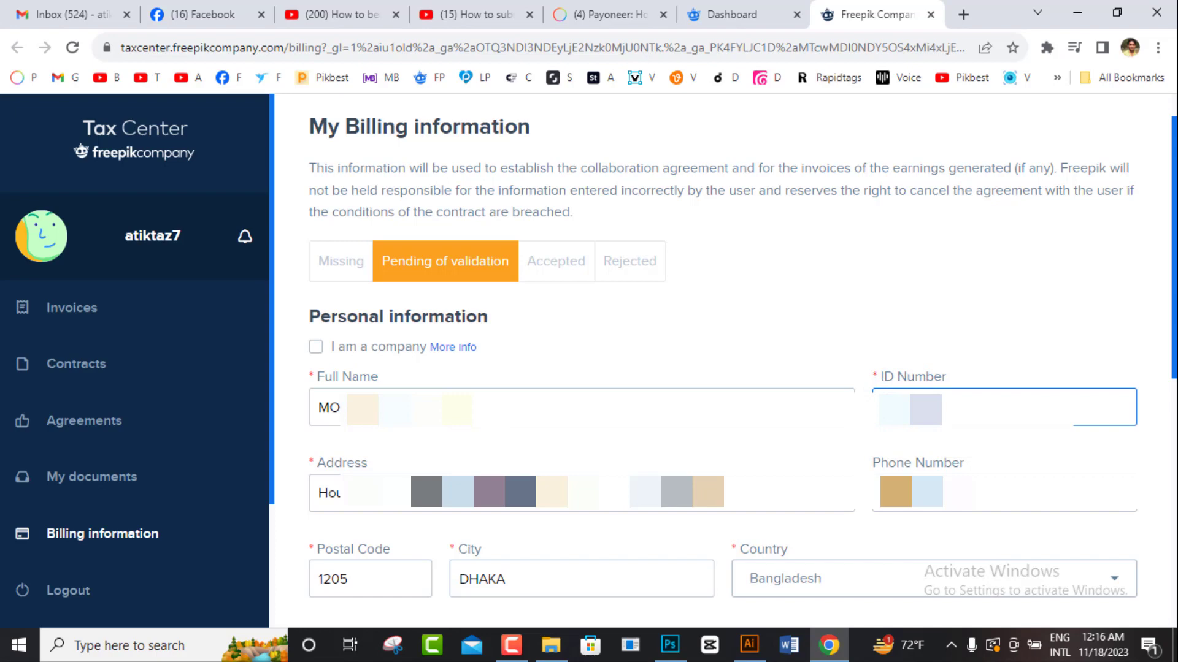
key("BackSpace")
key("BackSpace")
key("BackSpace")
key("BackSpace")
key("BackSpace")
key("BackSpace")
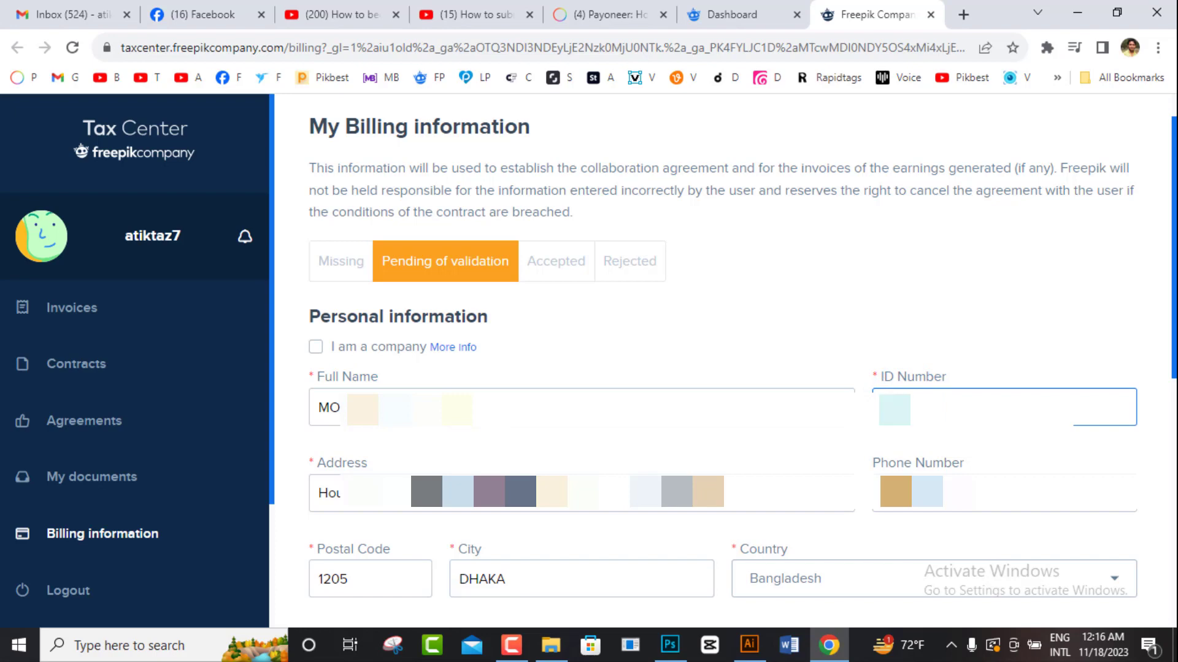
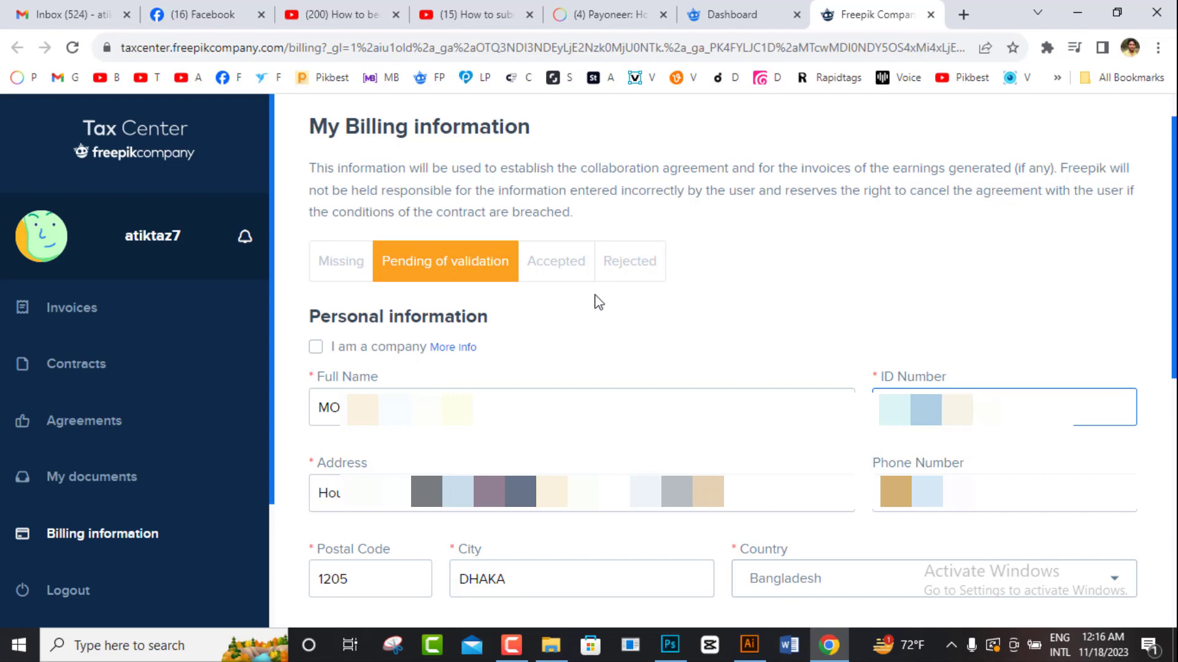
scroll(1165, 263, "down", 3)
scroll(1165, 256, "down", 1)
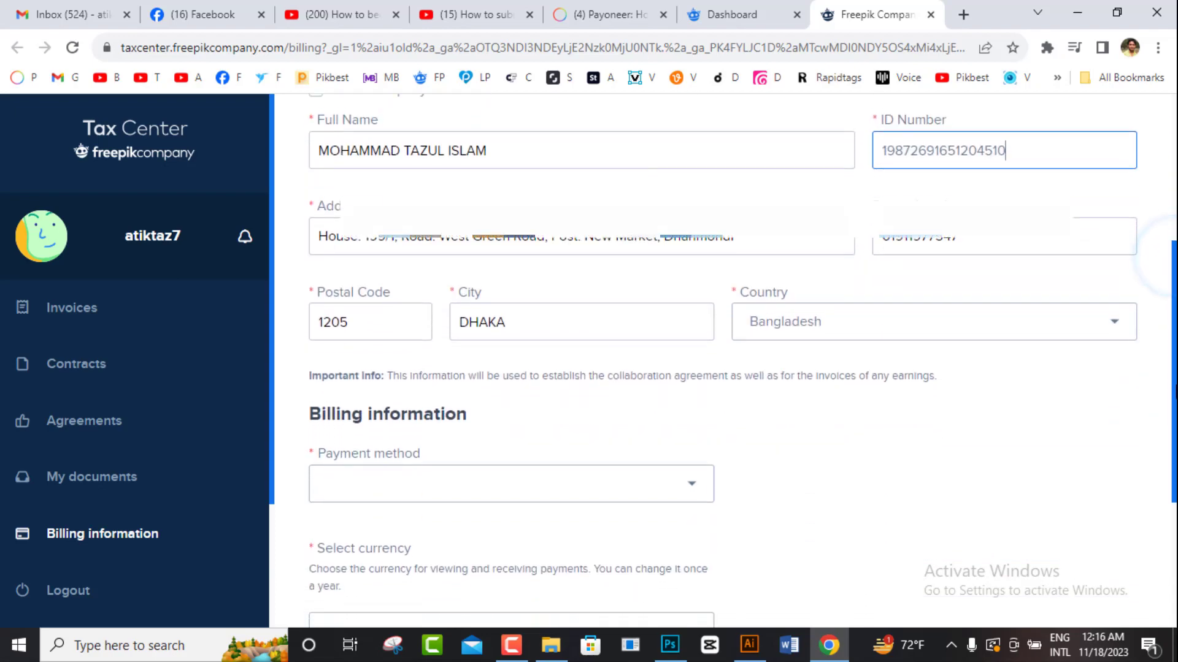
left_click(370, 468)
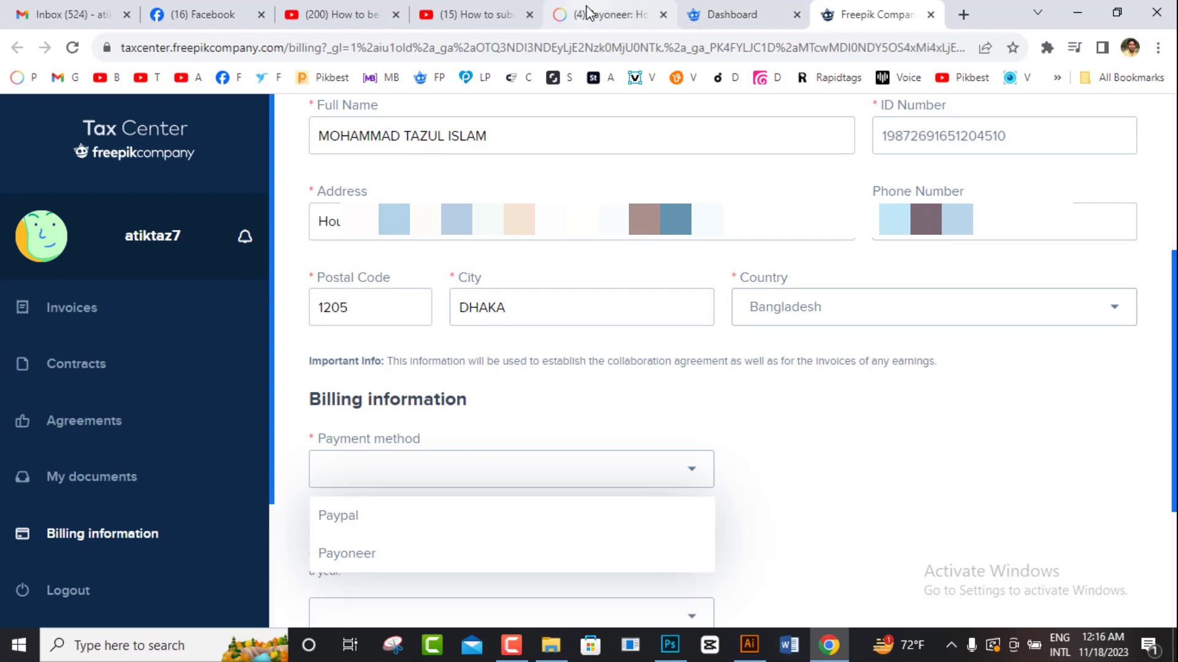
left_click(604, 15)
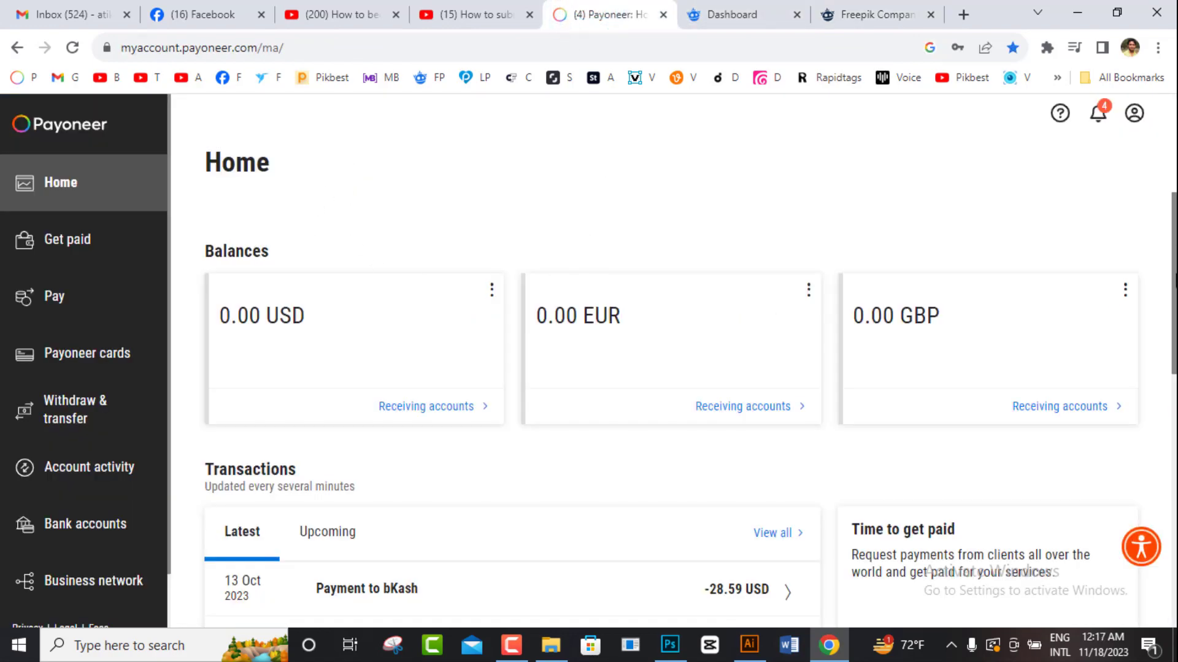
Step: Review Payoneer's full transactions list, then return to the Tax Center billing form
left_click_drag(1175, 274, 1176, 418)
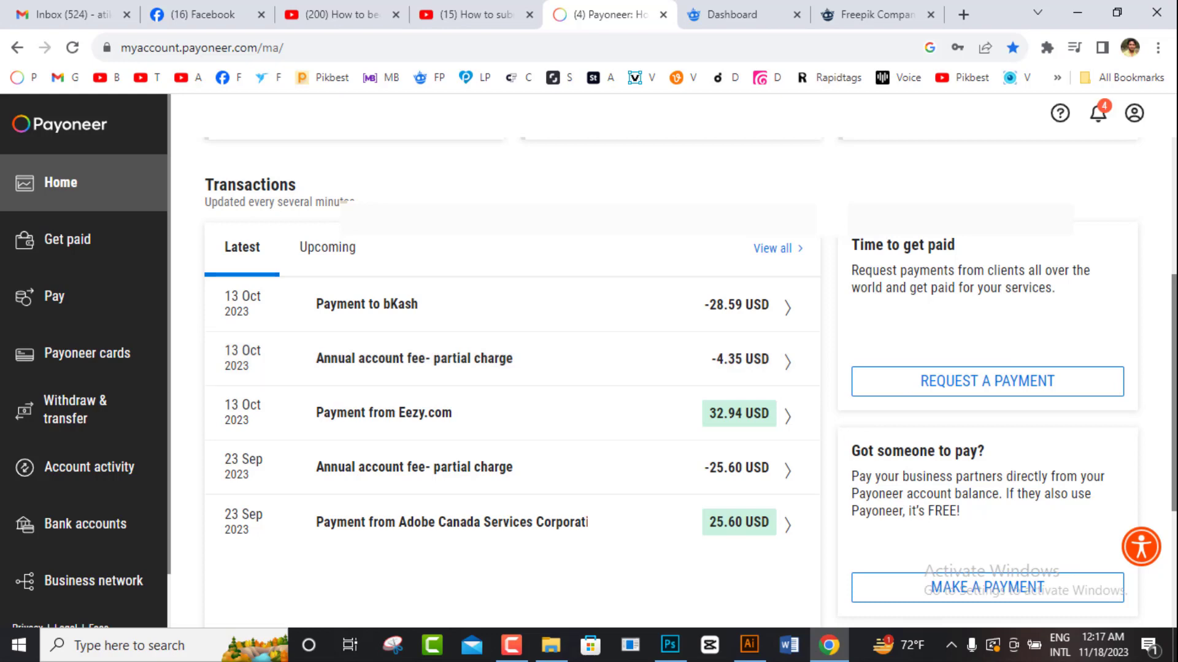
left_click_drag(1174, 386, 1176, 439)
scroll(982, 368, "up", 1)
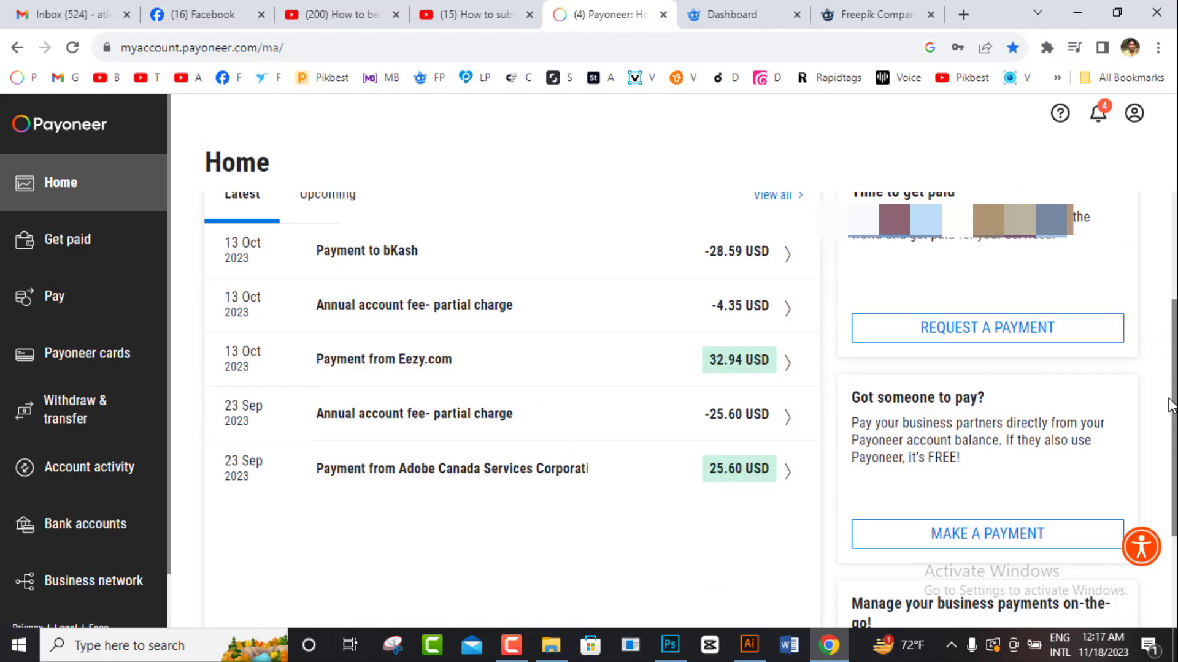
left_click(770, 215)
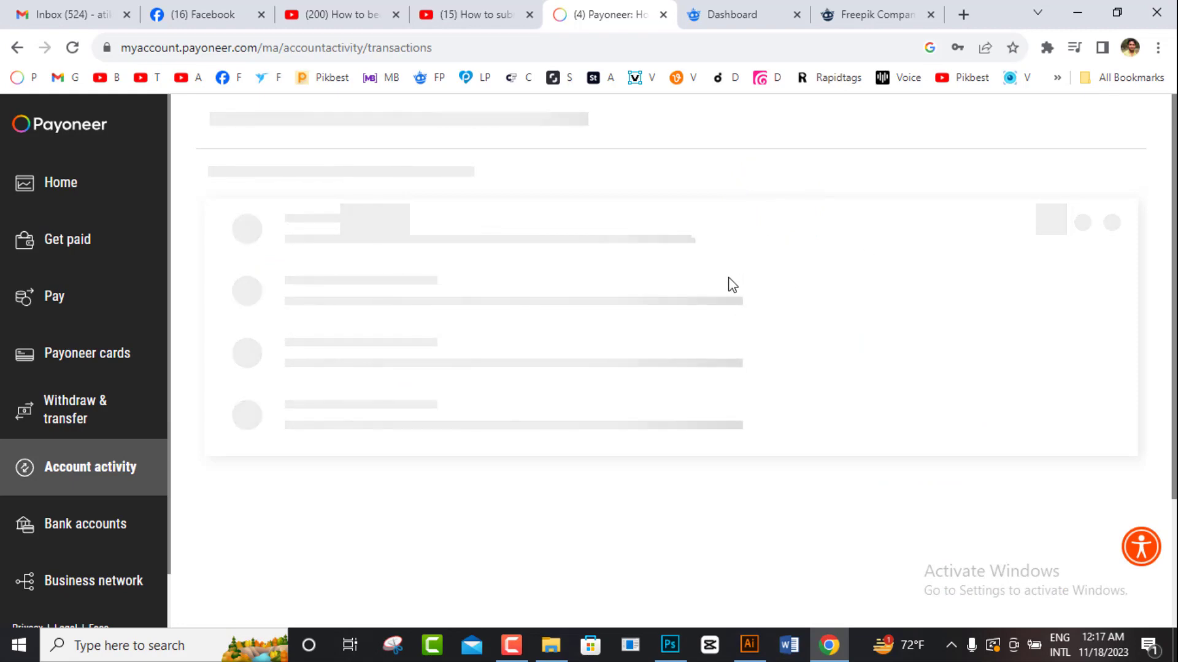
scroll(810, 529, "down", 3)
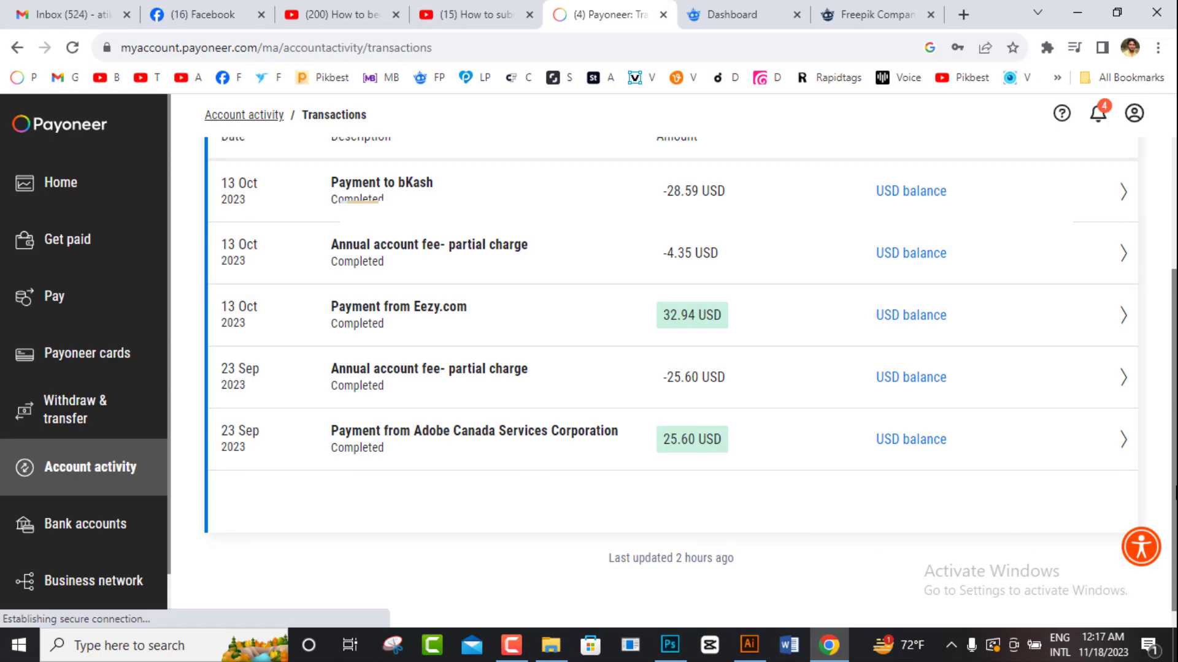
left_click_drag(1167, 347, 1174, 225)
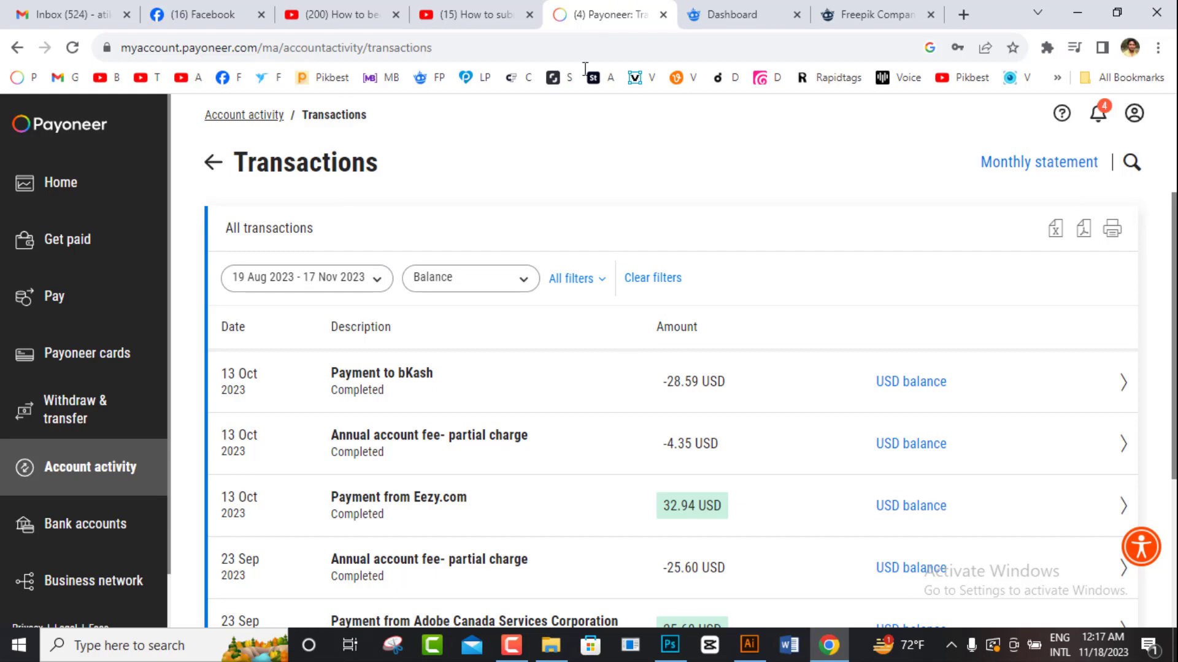
left_click(863, 3)
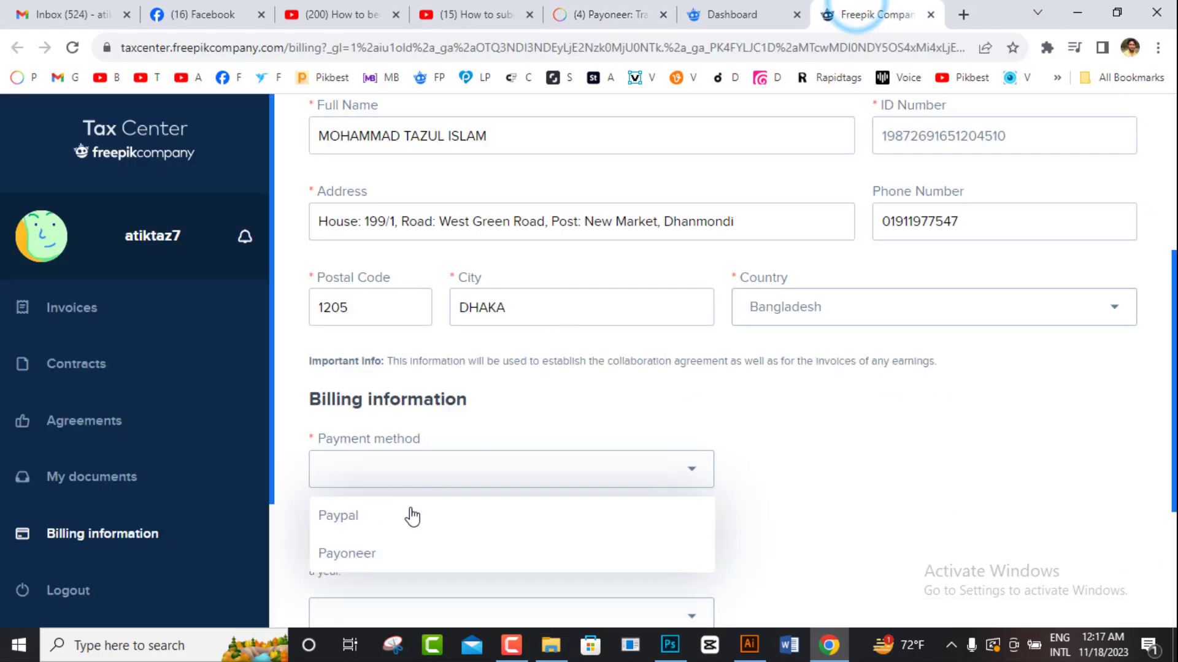
Step: Choose Payoneer as payment method, enter its account e-mail and pick USD - $ currency
left_click(359, 556)
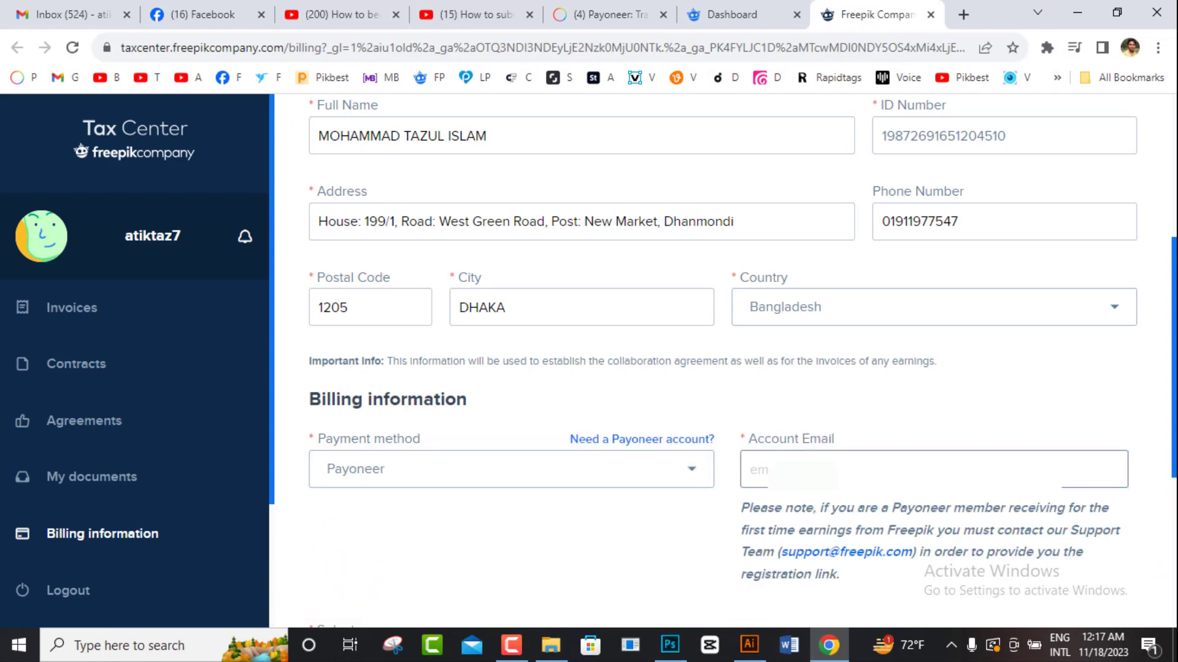
left_click(852, 472)
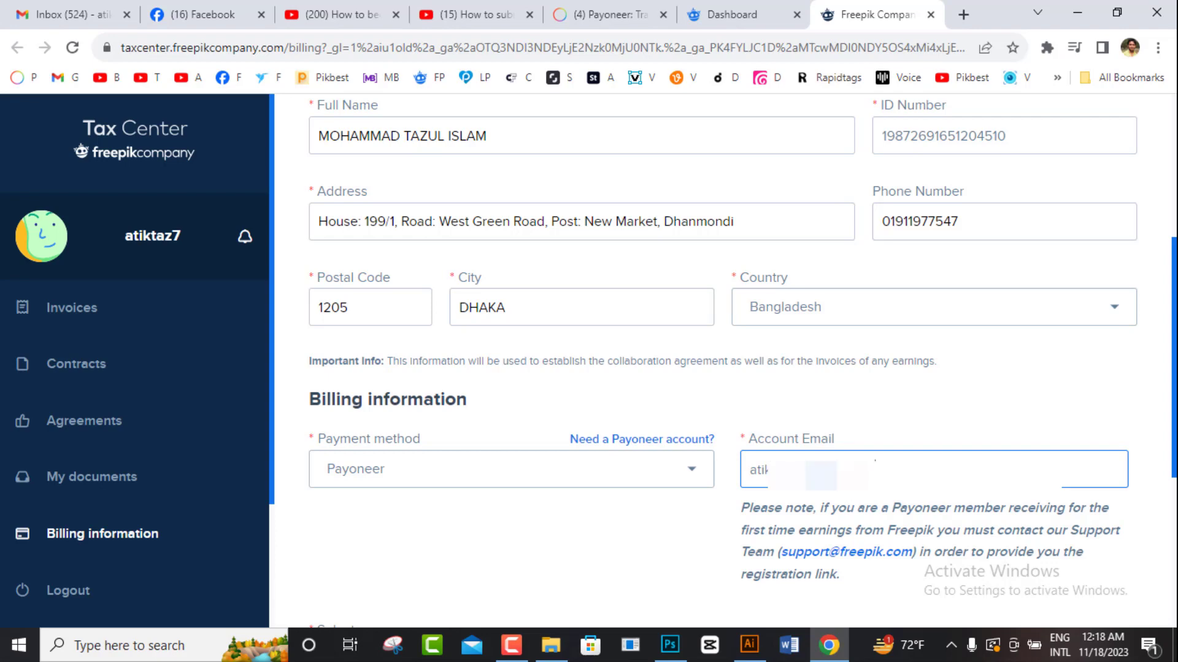
scroll(1113, 354, "down", 4)
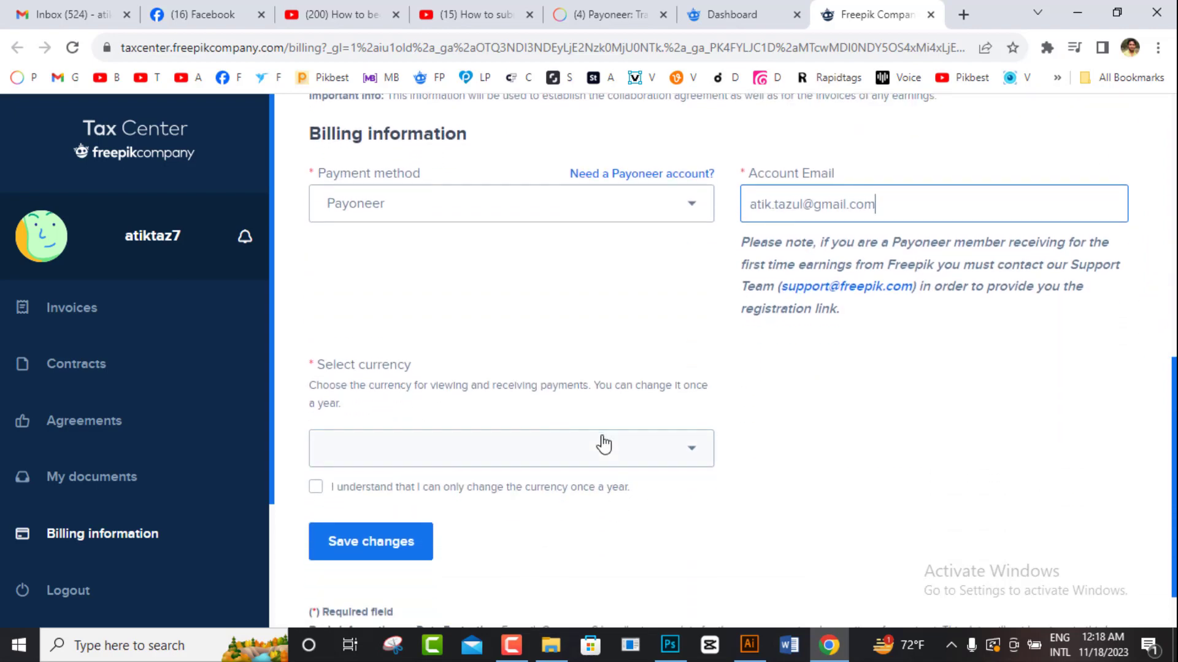
left_click(692, 457)
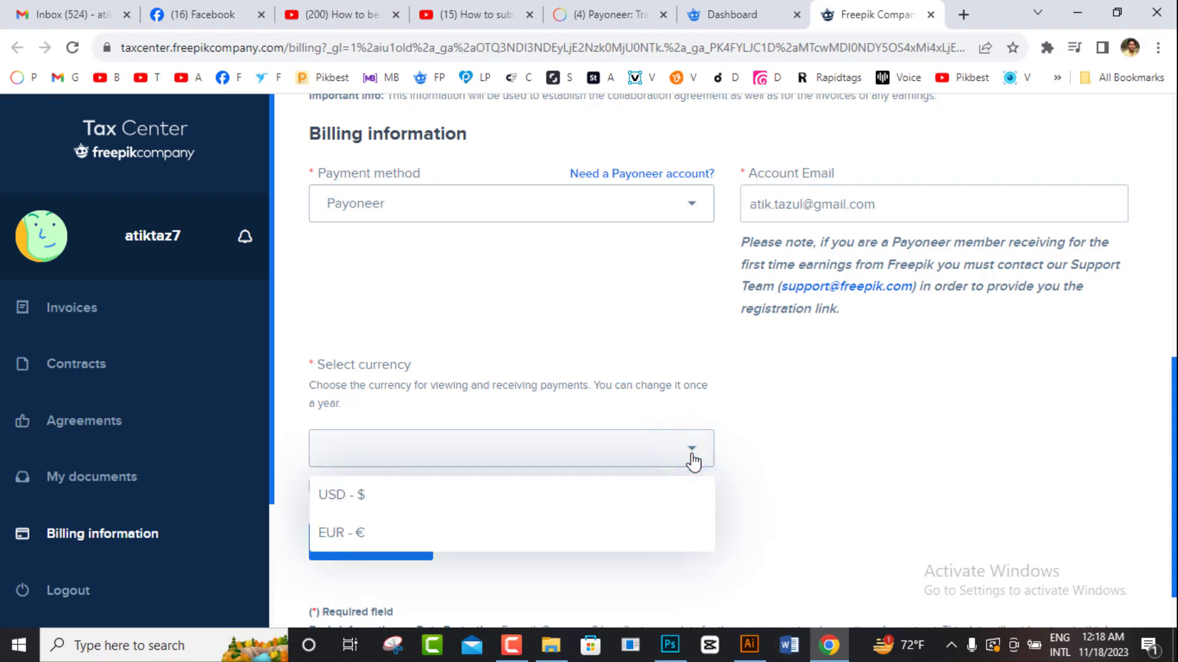
left_click(399, 495)
Step: Acknowledge the once-a-year currency change rule and save the billing changes
scroll(724, 362, "up", 8)
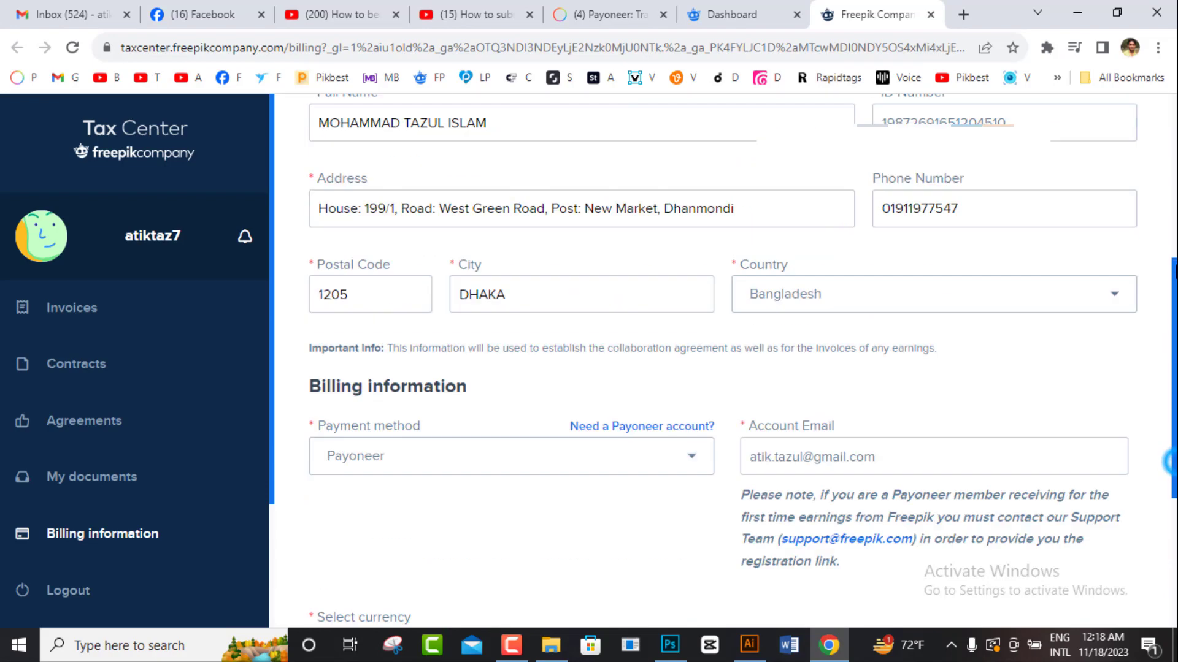
scroll(724, 362, "down", 8)
scroll(724, 362, "down", 1)
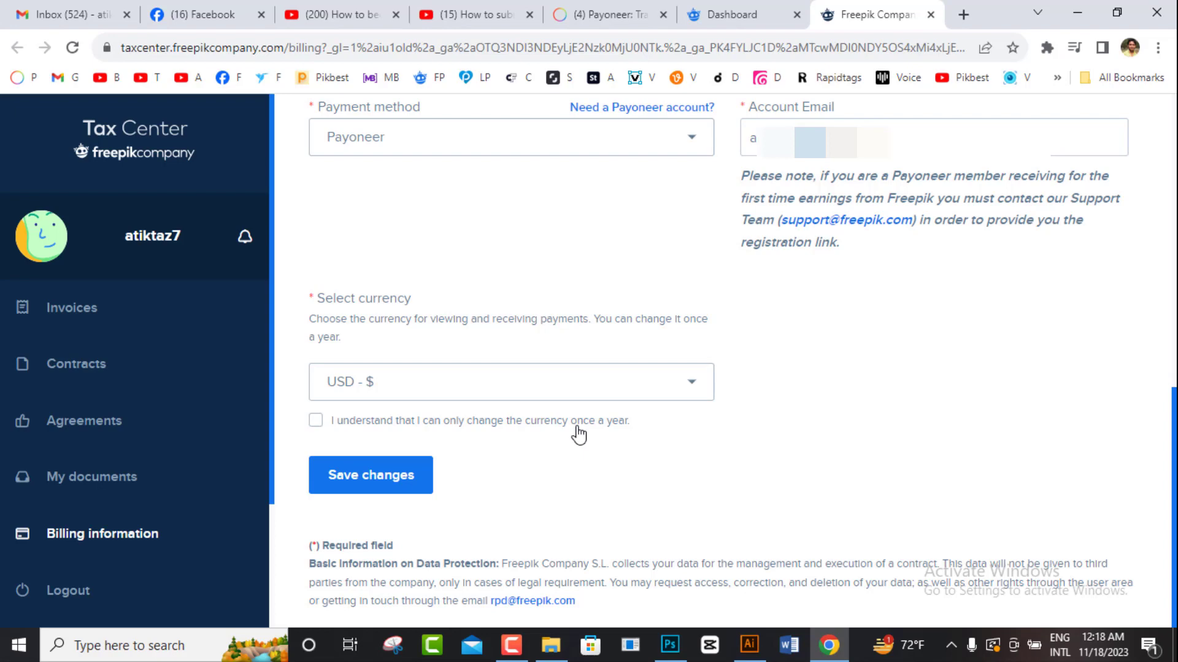
left_click_drag(1176, 433, 1175, 490)
left_click(319, 421)
left_click(324, 421)
left_click(325, 422)
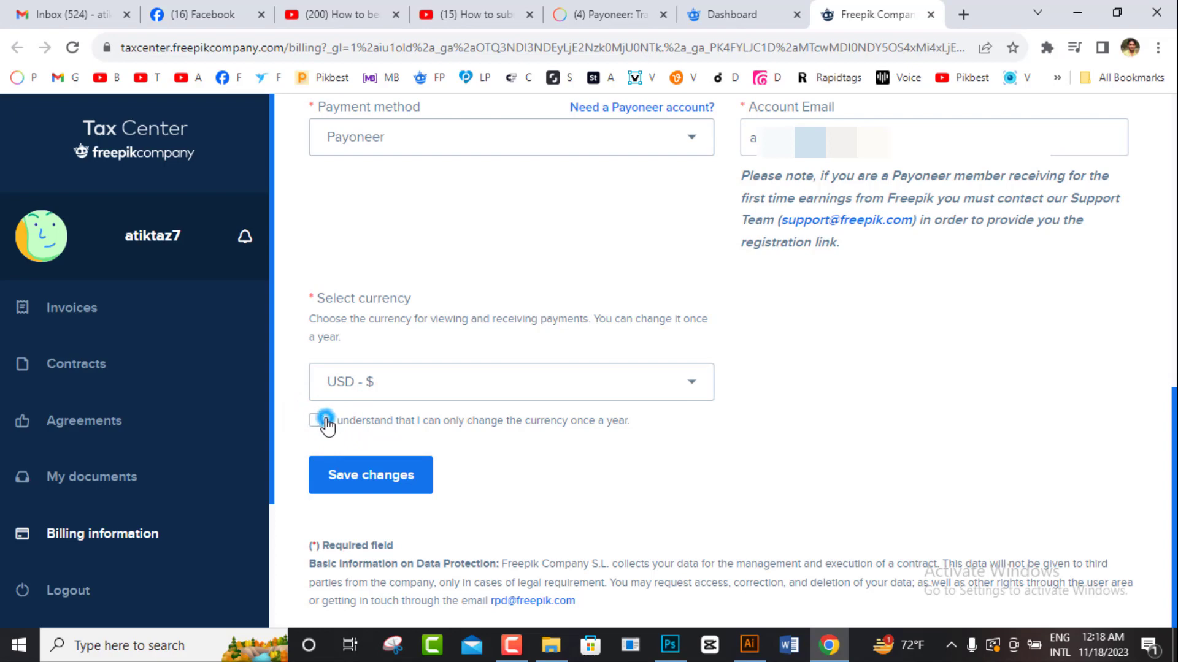
left_click(373, 477)
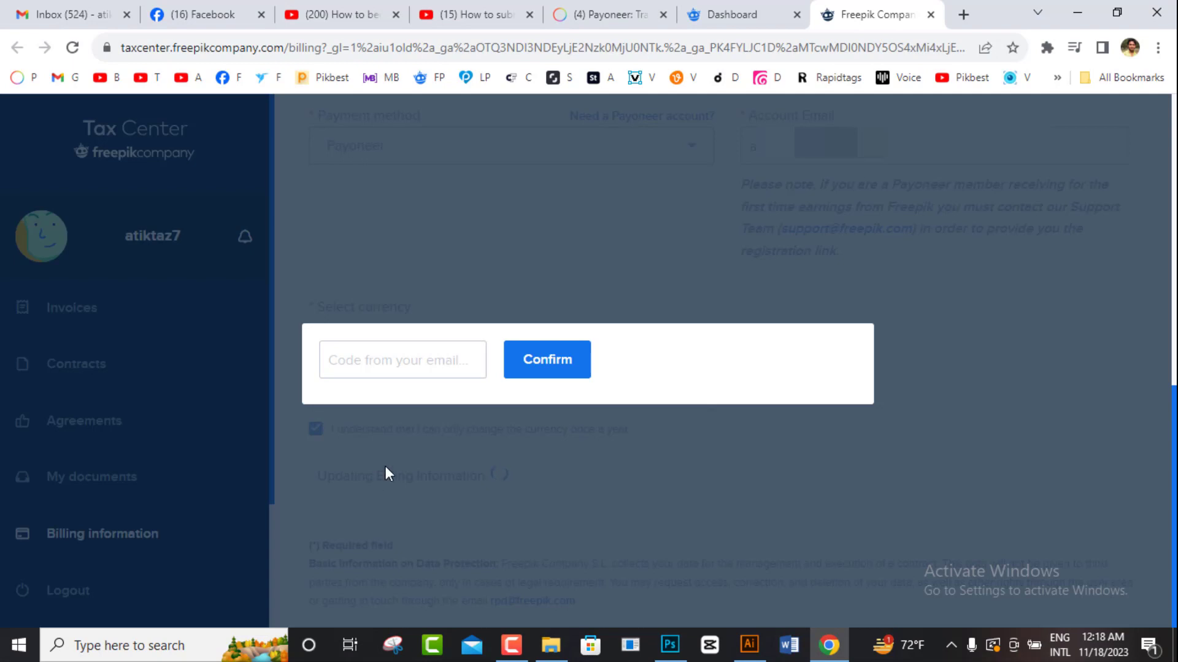
Step: Select the 'Code from your email' field, then switch to the Gmail inbox
left_click(441, 361)
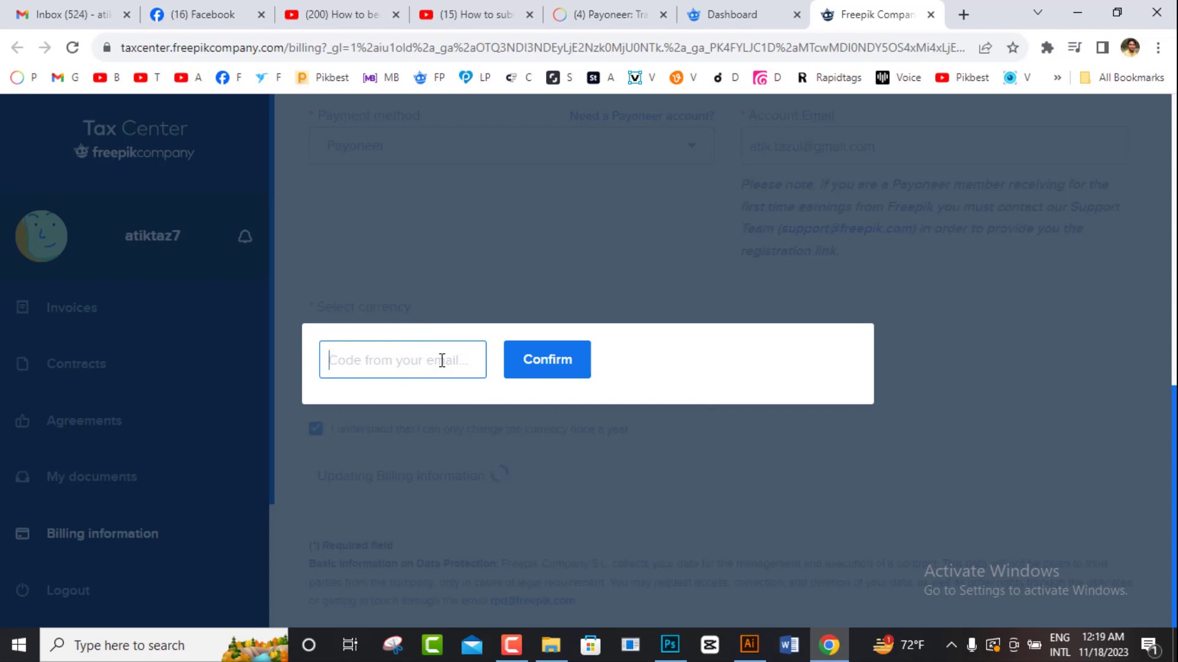
left_click(64, 14)
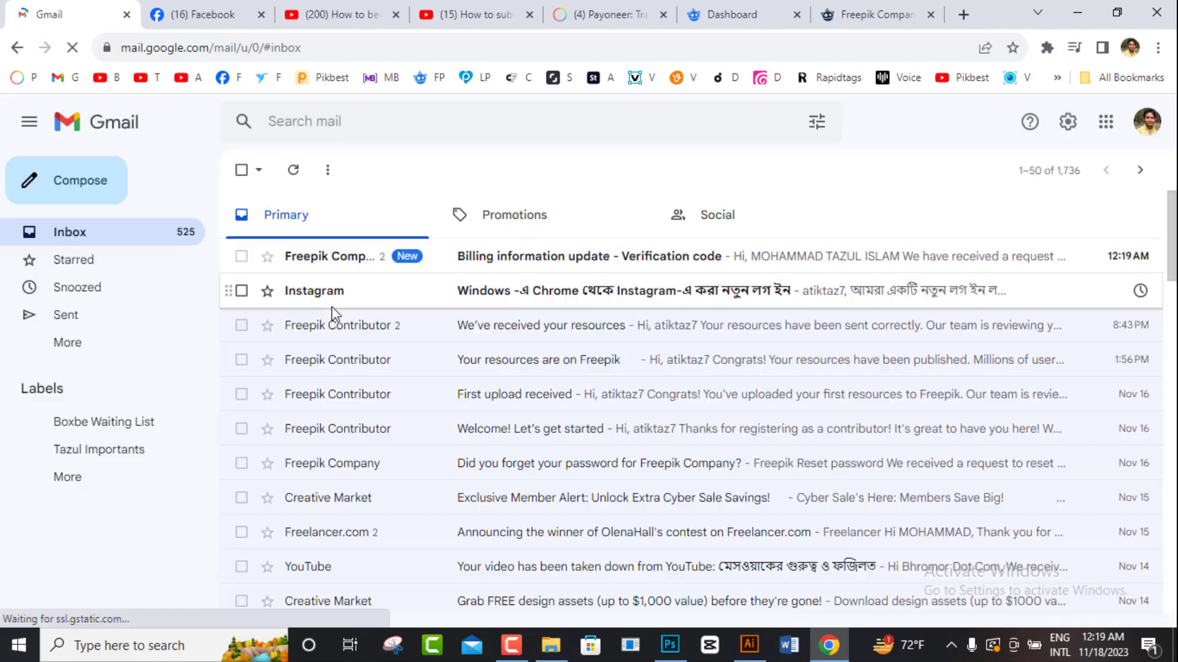
Step: Open the 'Billing information update - Verification code' email and copy its code
left_click(538, 257)
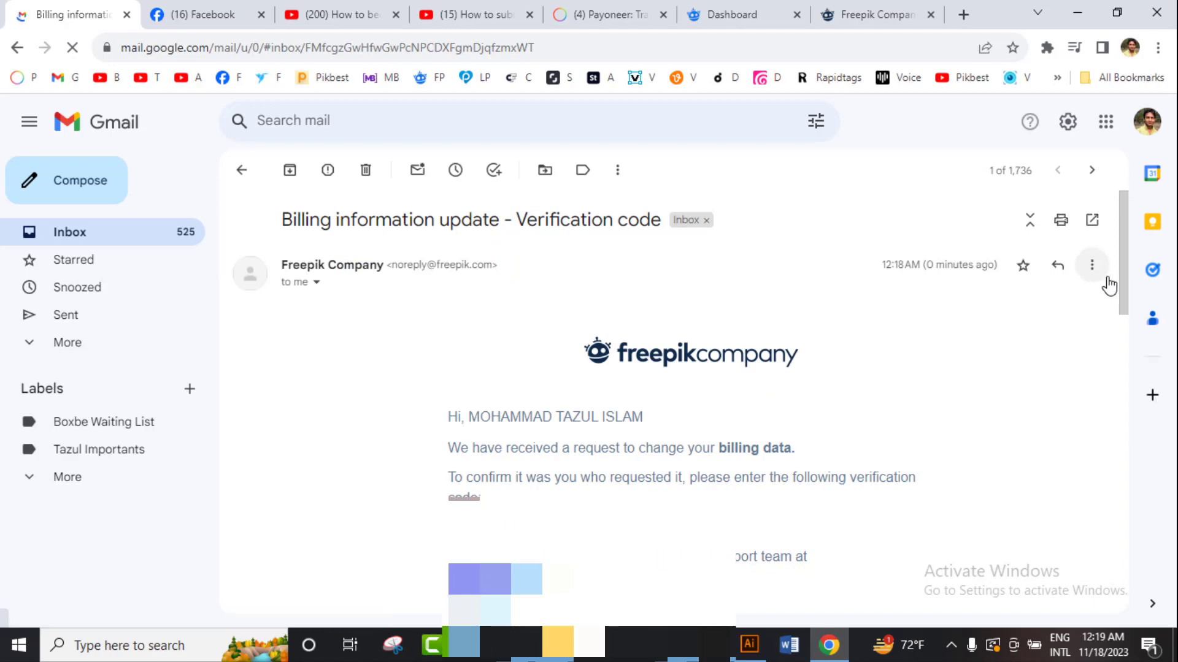
left_click_drag(1122, 279, 1131, 341)
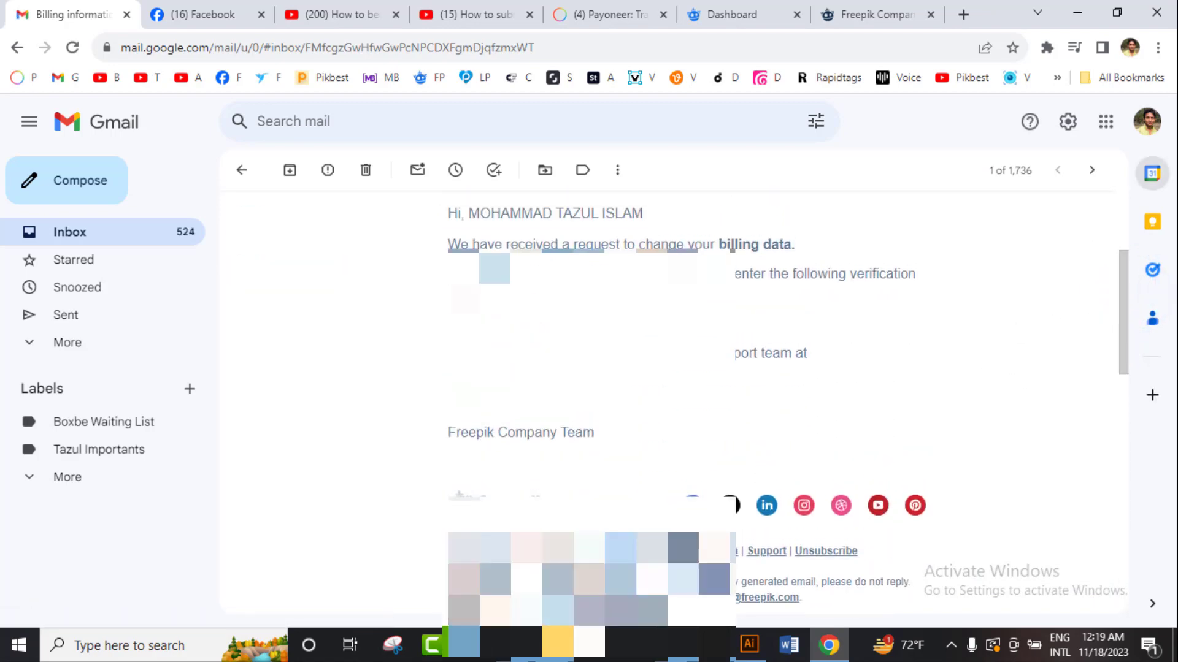
left_click_drag(517, 326, 452, 325)
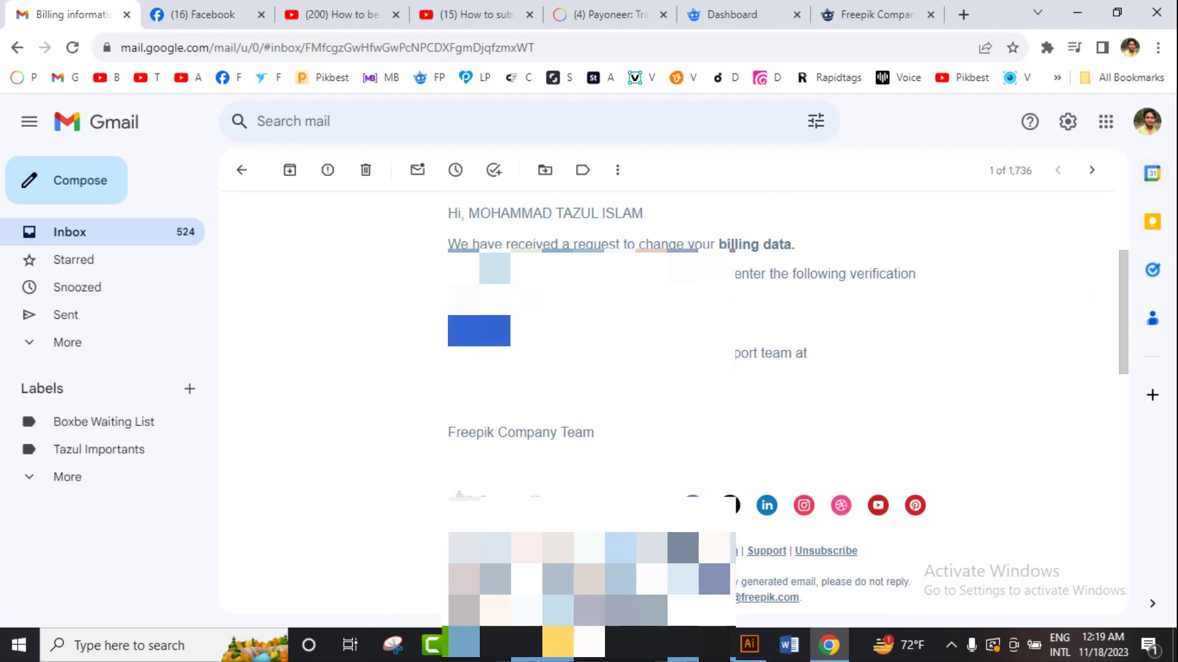
right_click(453, 318)
left_click(470, 333)
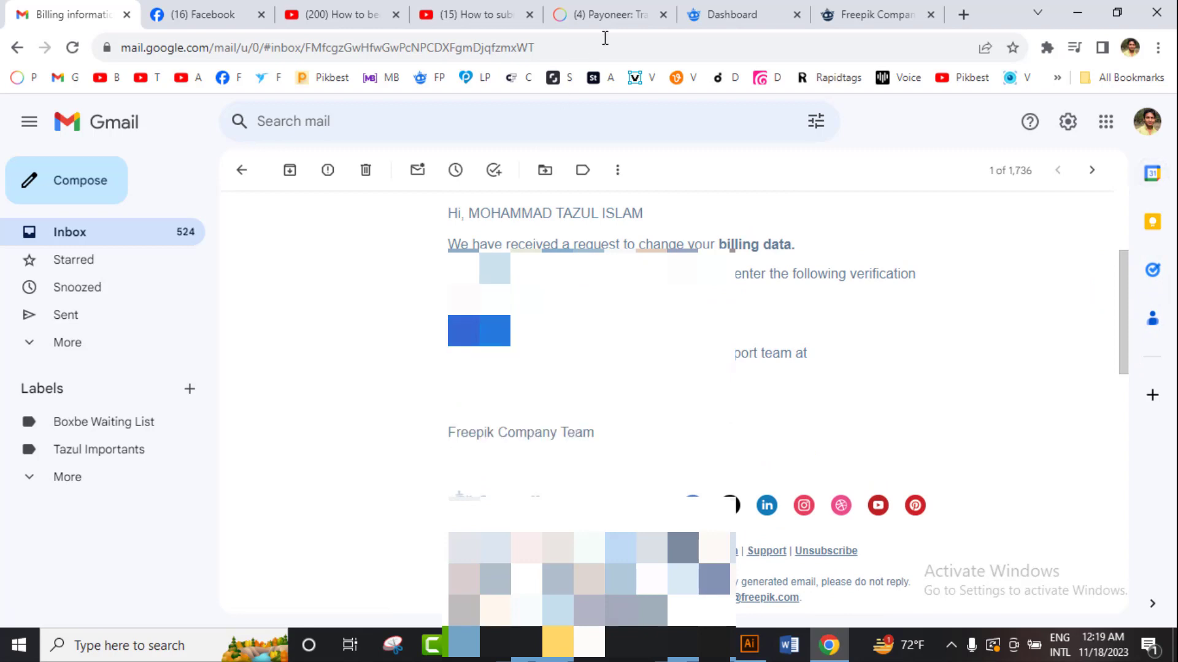
left_click(716, 12)
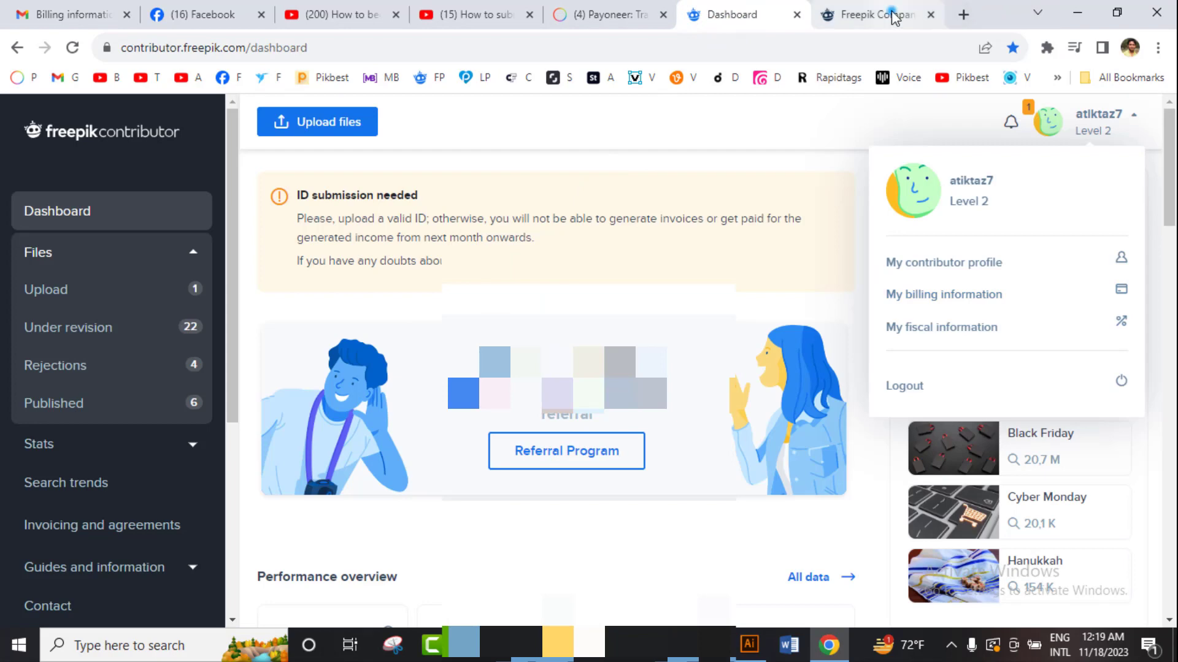
Step: Paste the copied verification code into the Tax Center prompt and confirm it
left_click(890, 15)
right_click(392, 338)
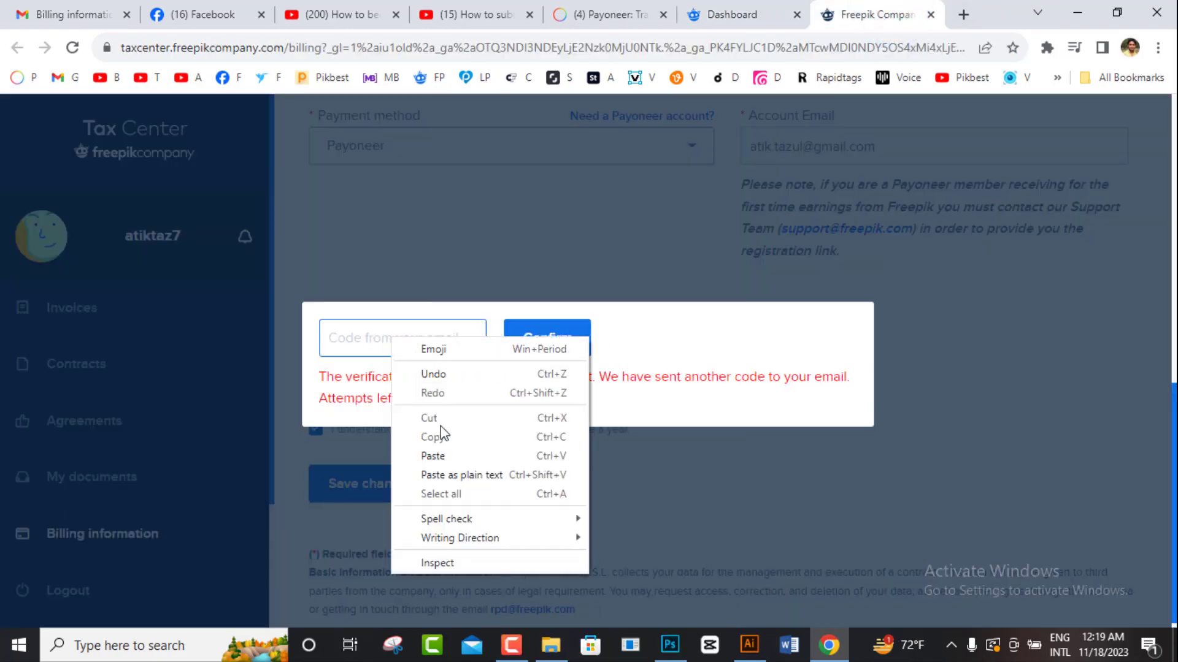
left_click(443, 457)
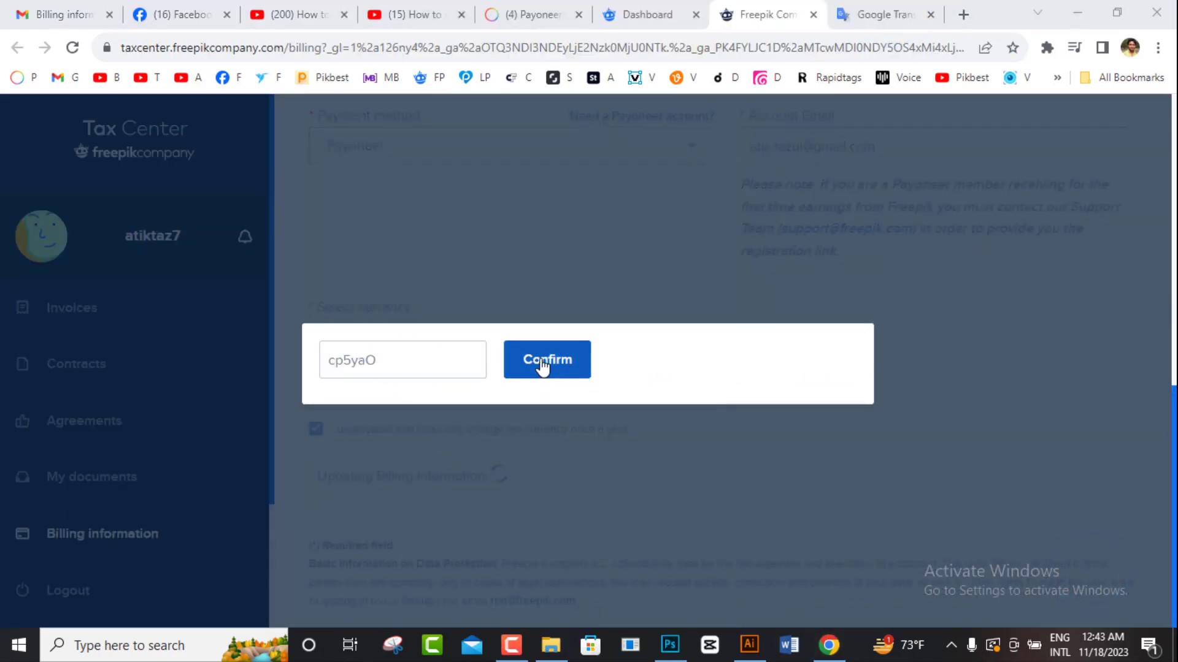
left_click(543, 362)
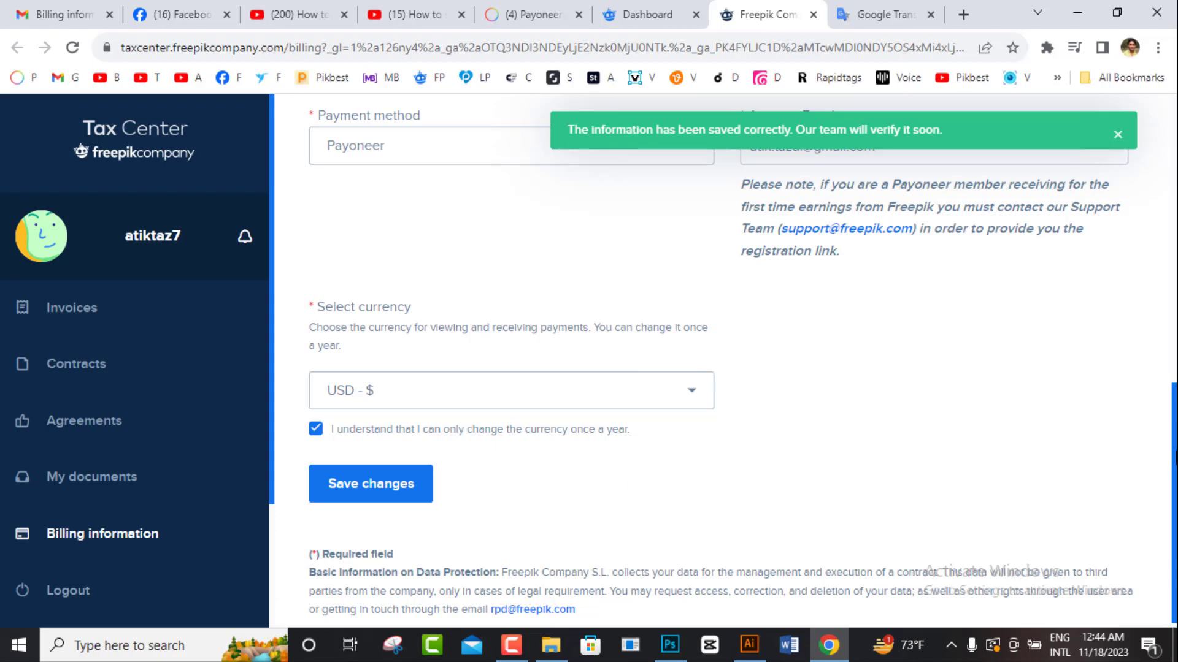
Step: Save the billing changes again and reload the page to show Pending of validation
scroll(1160, 407, "up", 2)
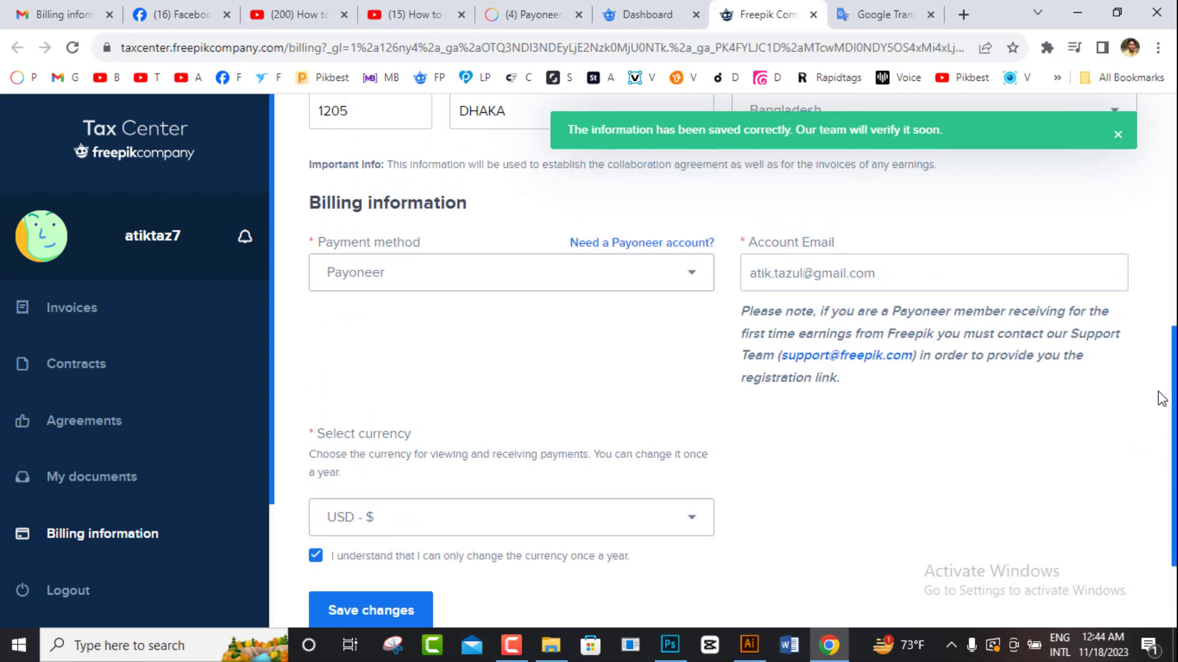
scroll(1161, 399, "up", 7)
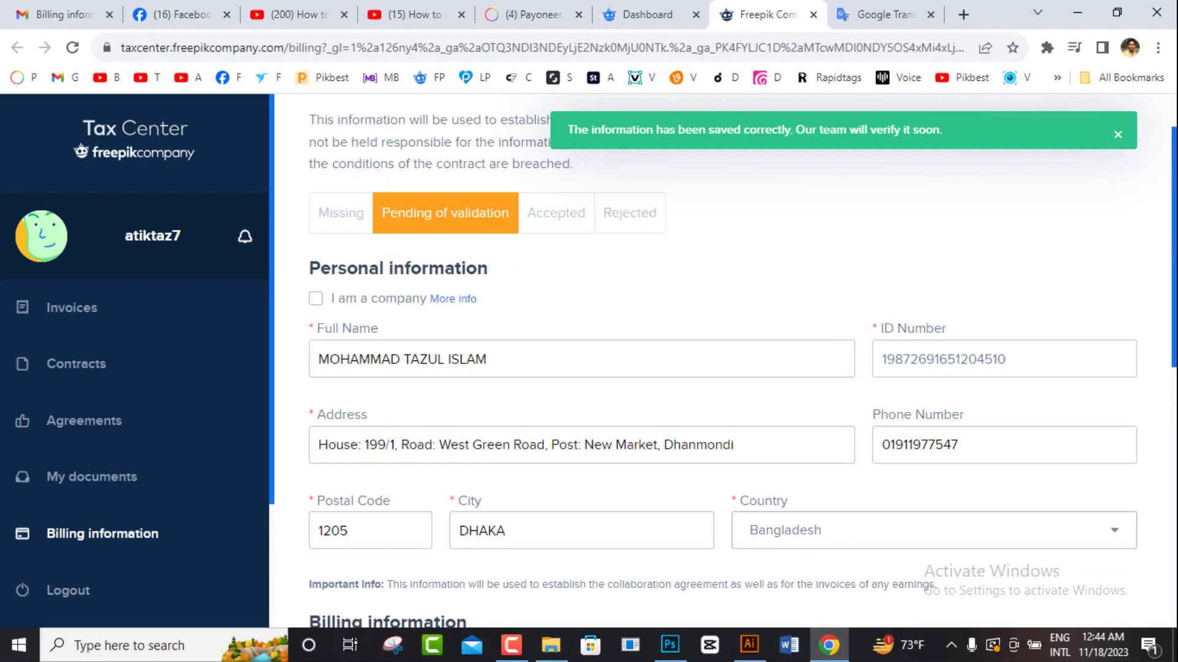
scroll(1169, 485, "down", 9)
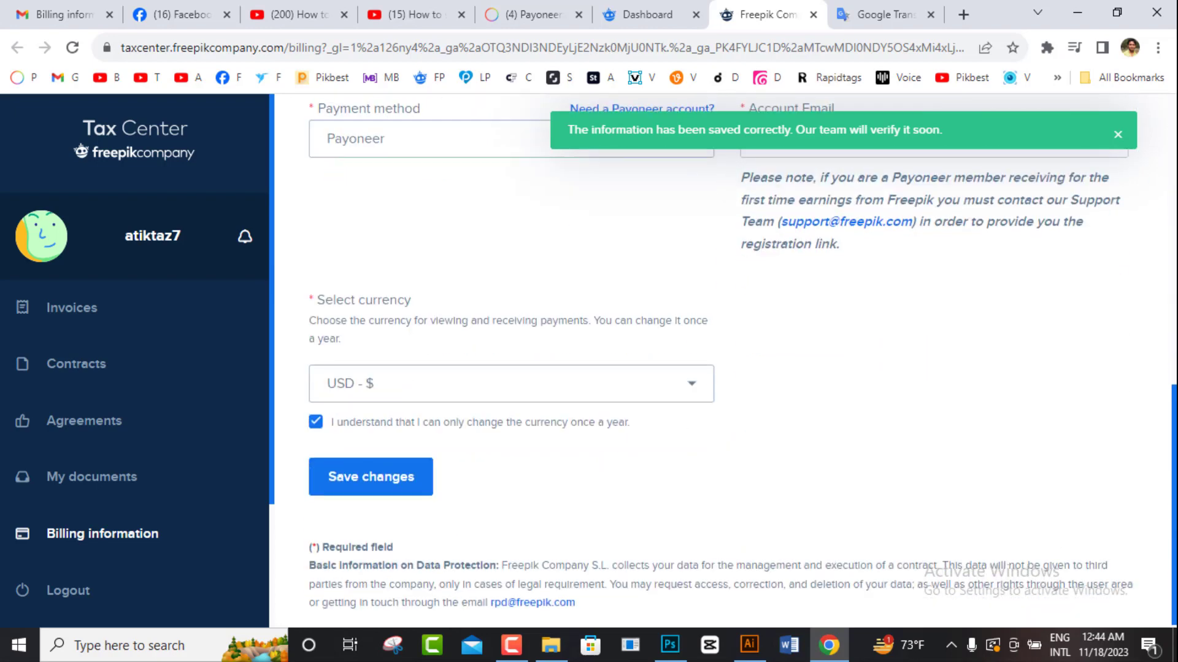
left_click(386, 478)
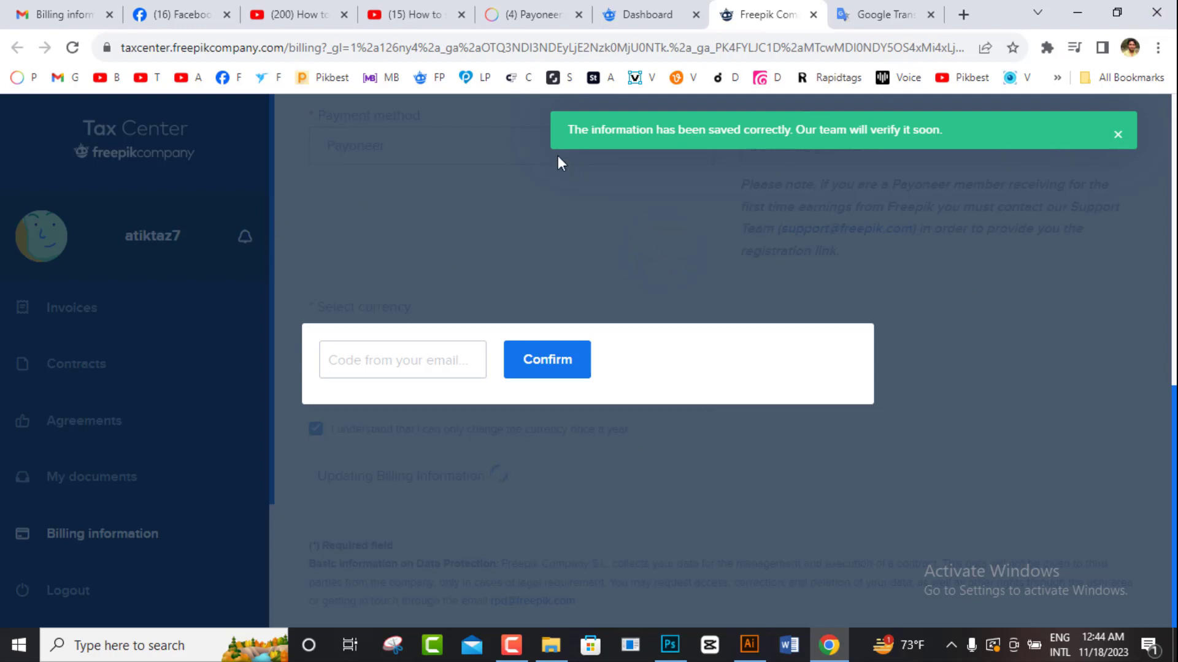
left_click(73, 46)
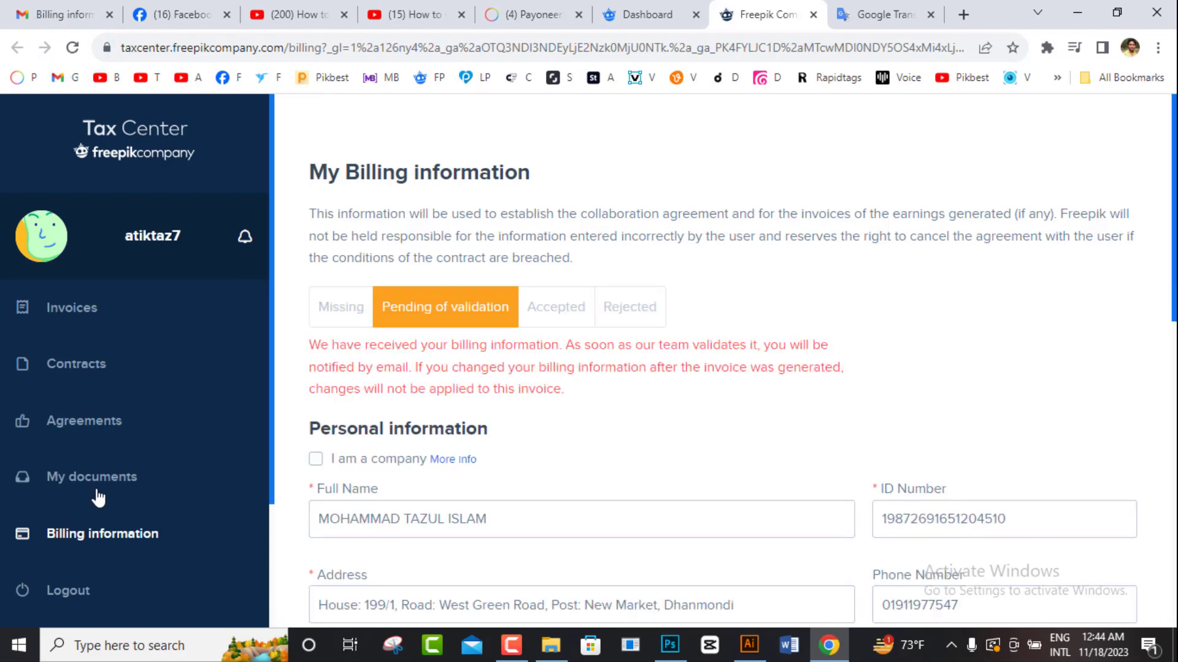
left_click_drag(1176, 222, 1173, 296)
scroll(552, 392, "up", 3)
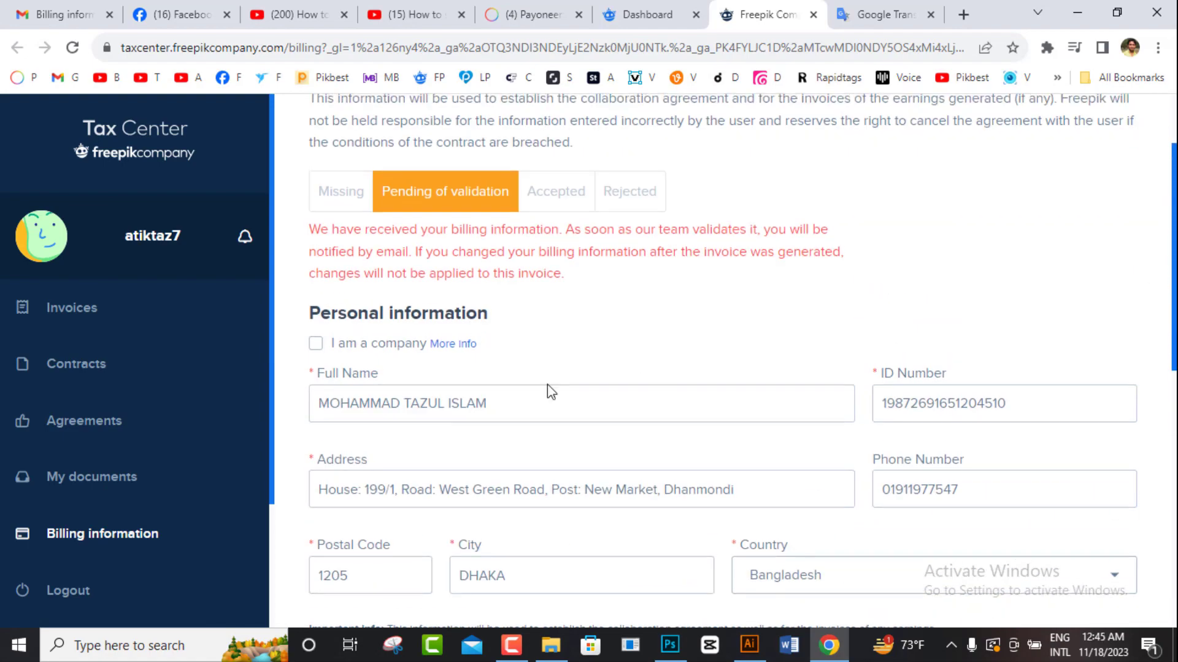
Step: Open the ID document upload form from My documents and move the issue-date calendar to 2016
left_click(62, 485)
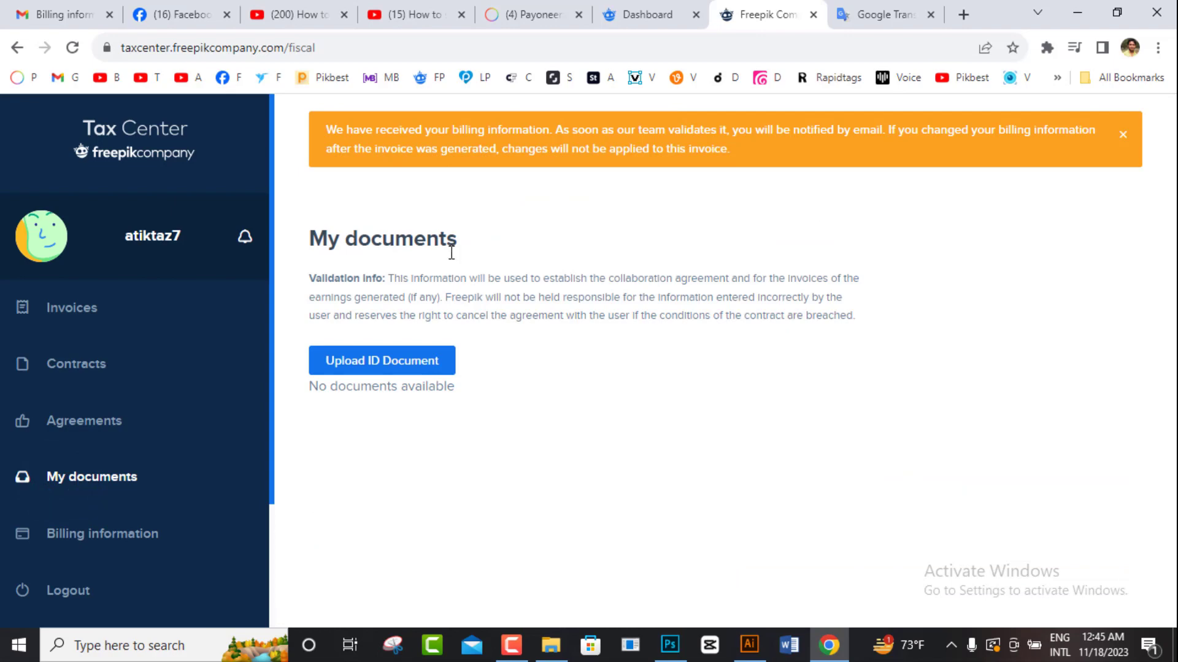
left_click(371, 368)
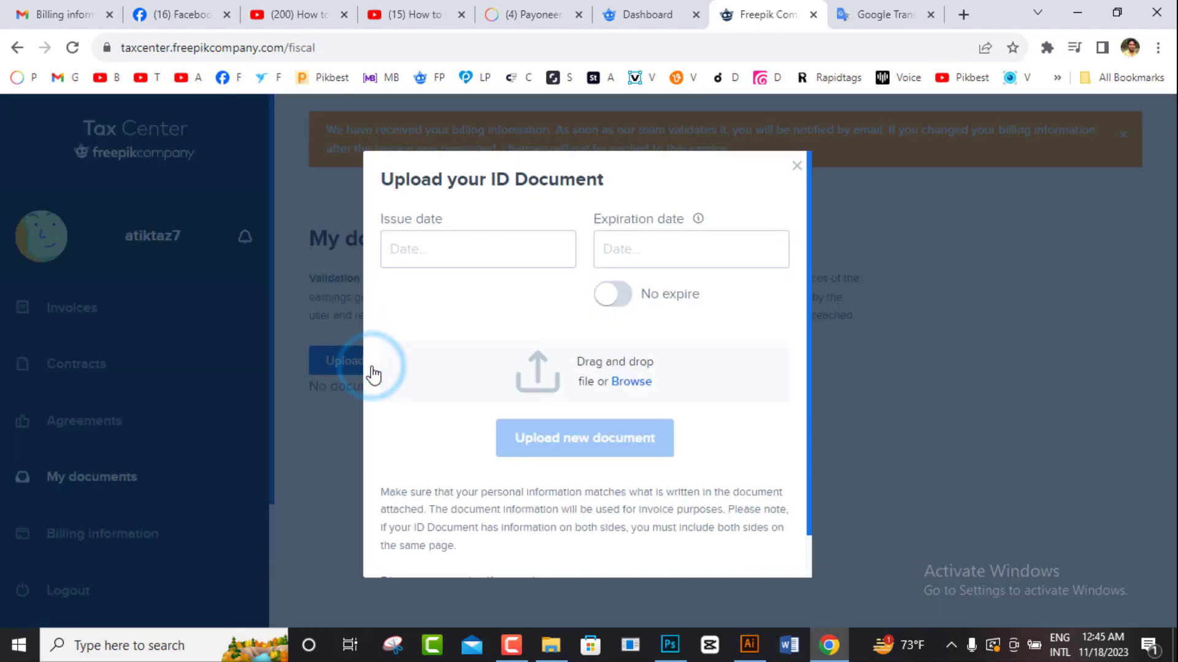
left_click(457, 253)
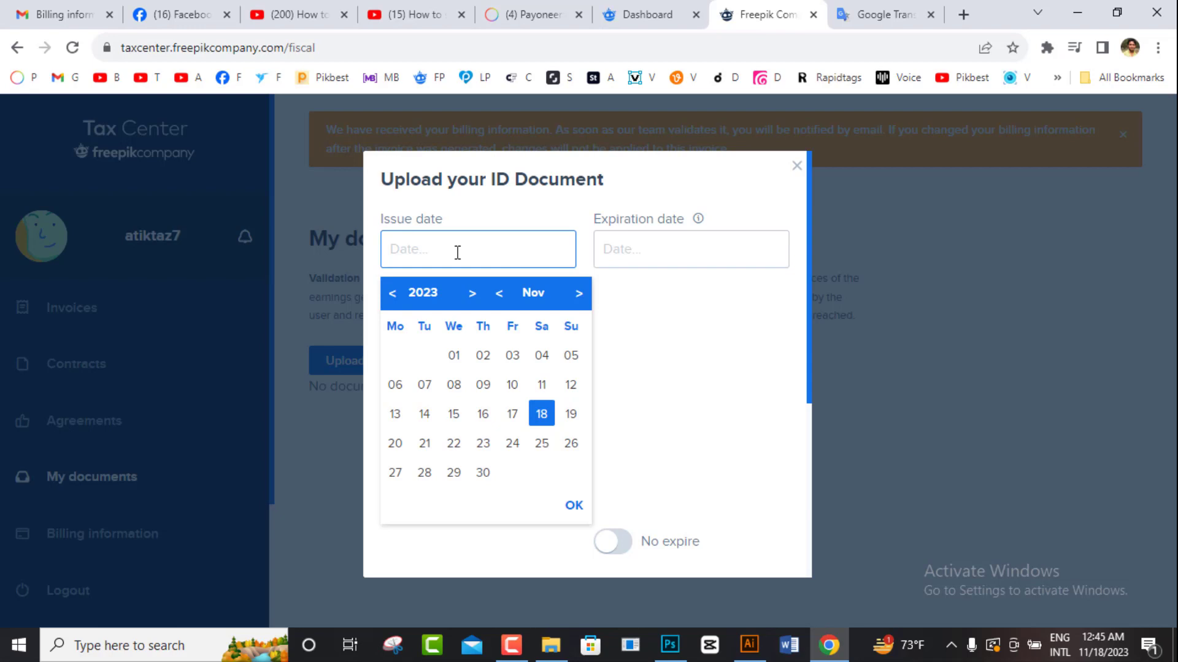
left_click(390, 297)
double_click(388, 300)
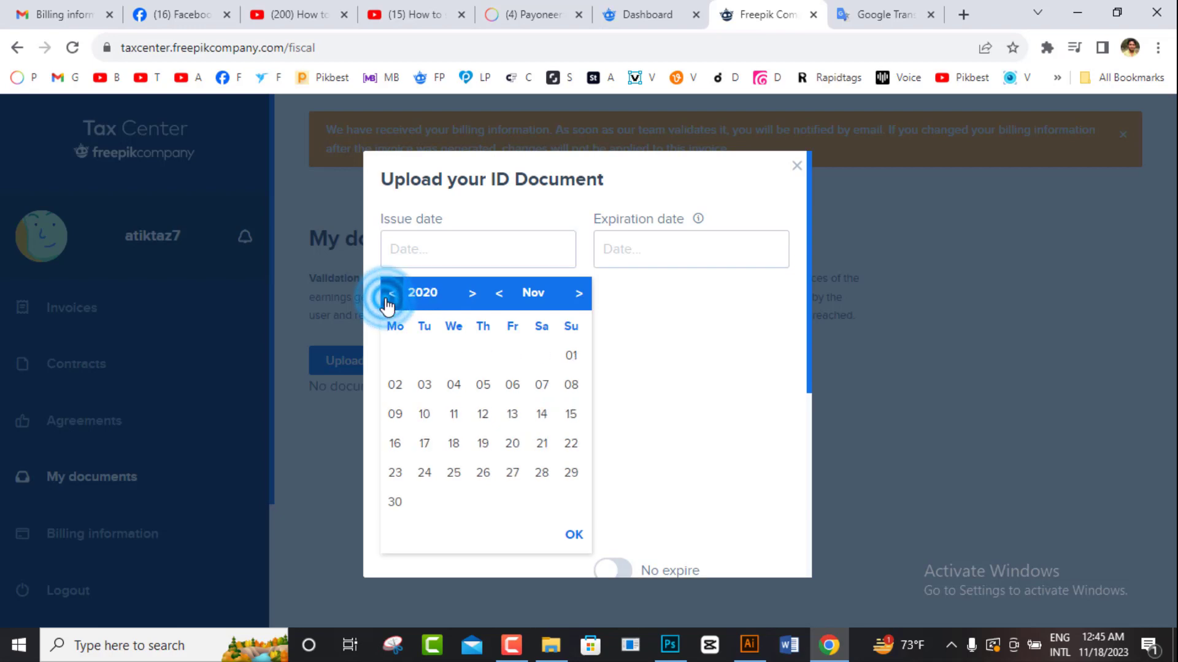
double_click(388, 301)
double_click(388, 300)
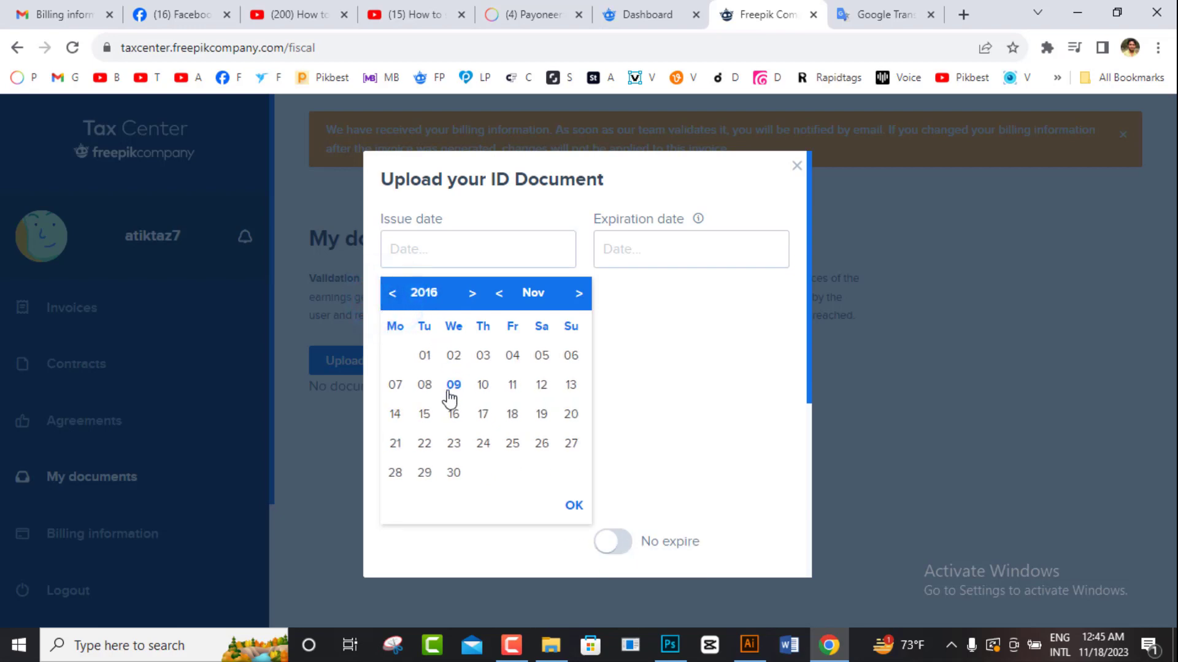
Step: Set the issue date to 24 February 2016 and mark the document as never expiring
left_click(487, 447)
left_click(500, 302)
triple_click(500, 302)
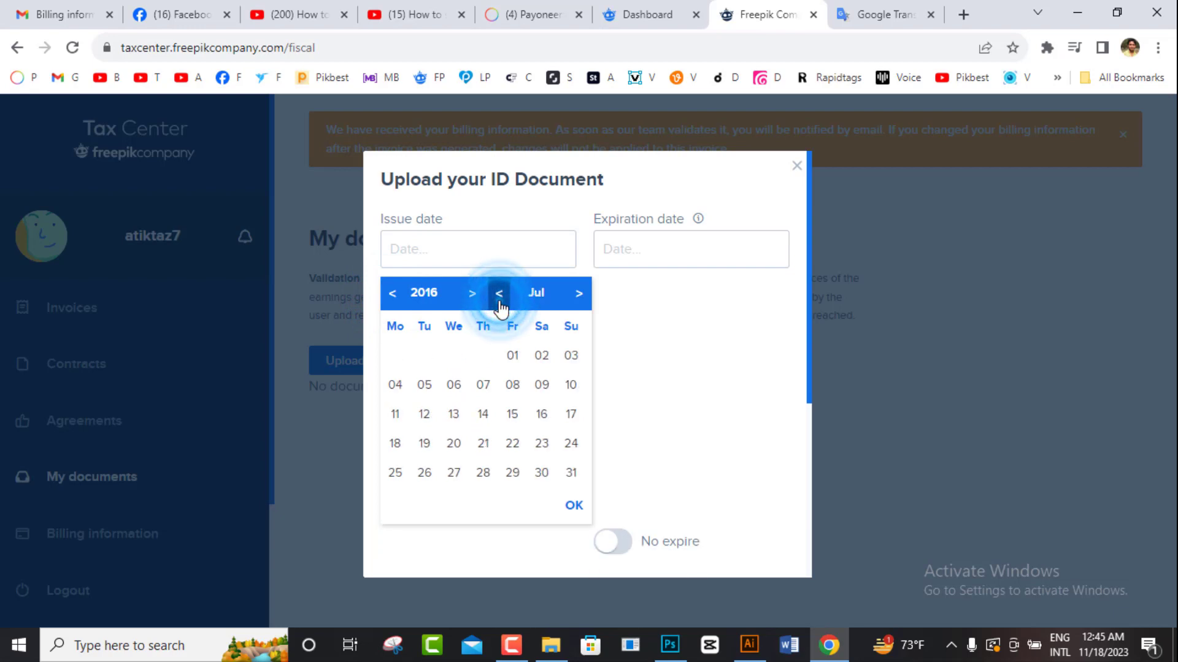
double_click(500, 302)
left_click(499, 302)
left_click(500, 302)
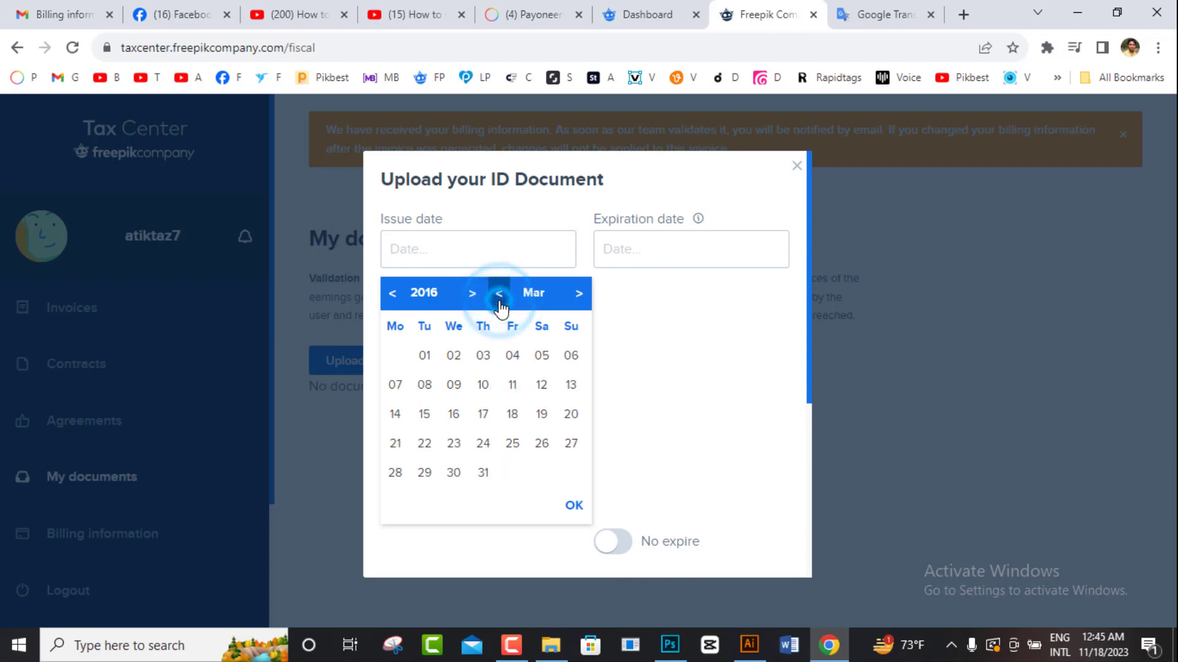
left_click(500, 302)
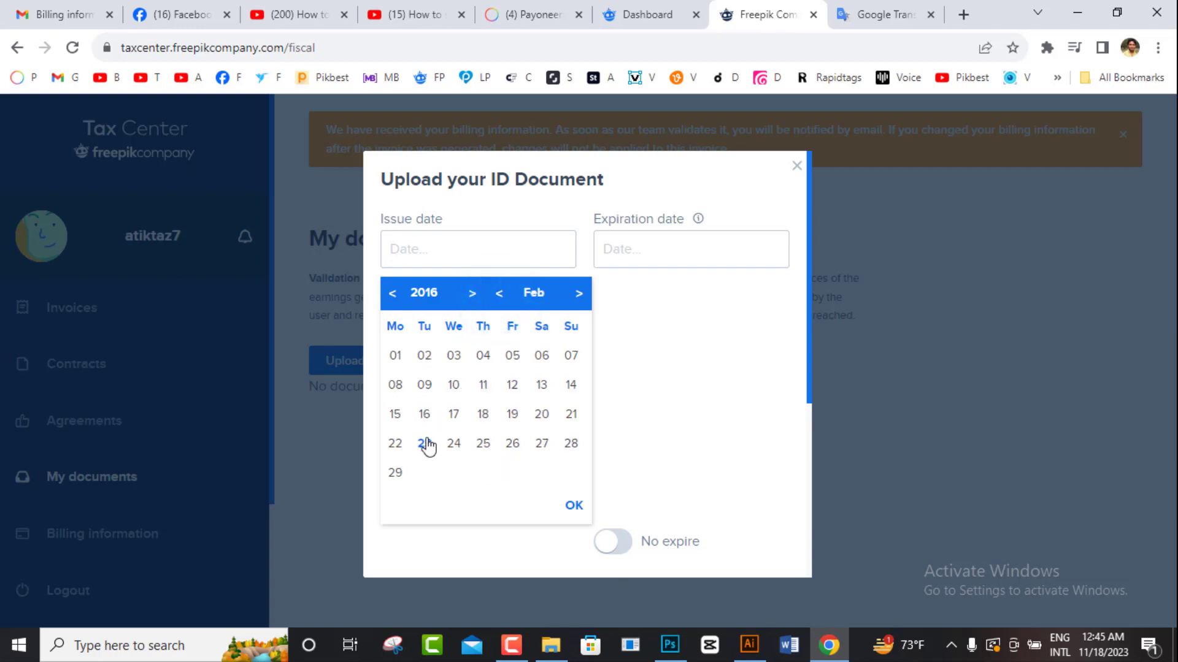
left_click(453, 444)
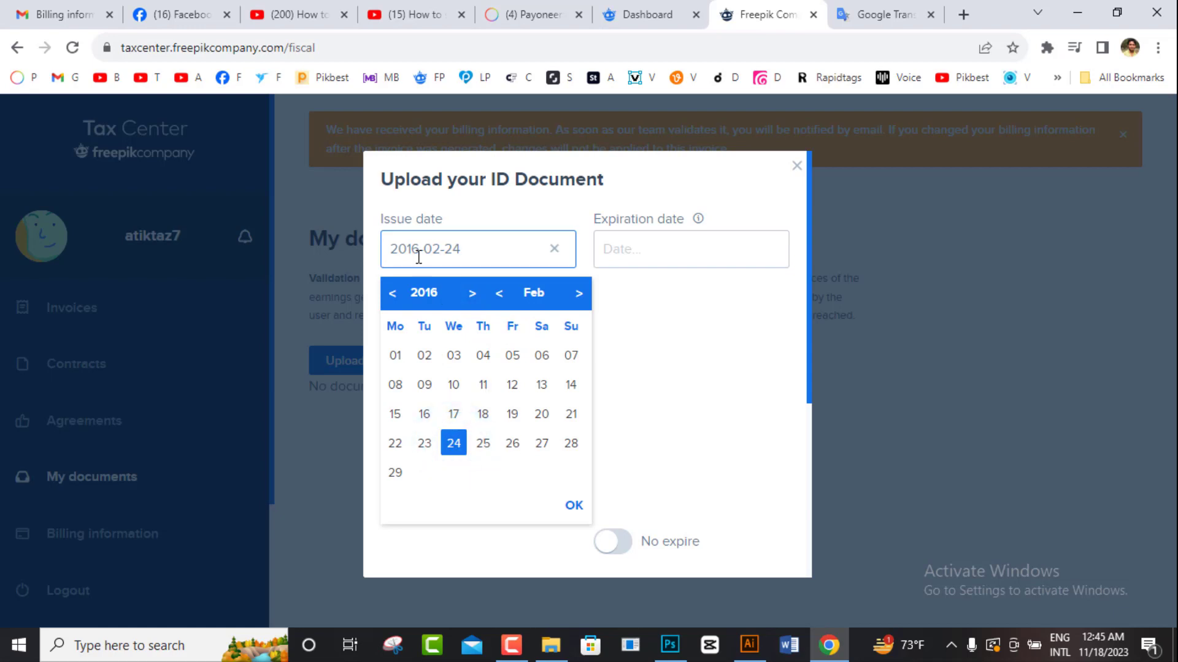
left_click(668, 250)
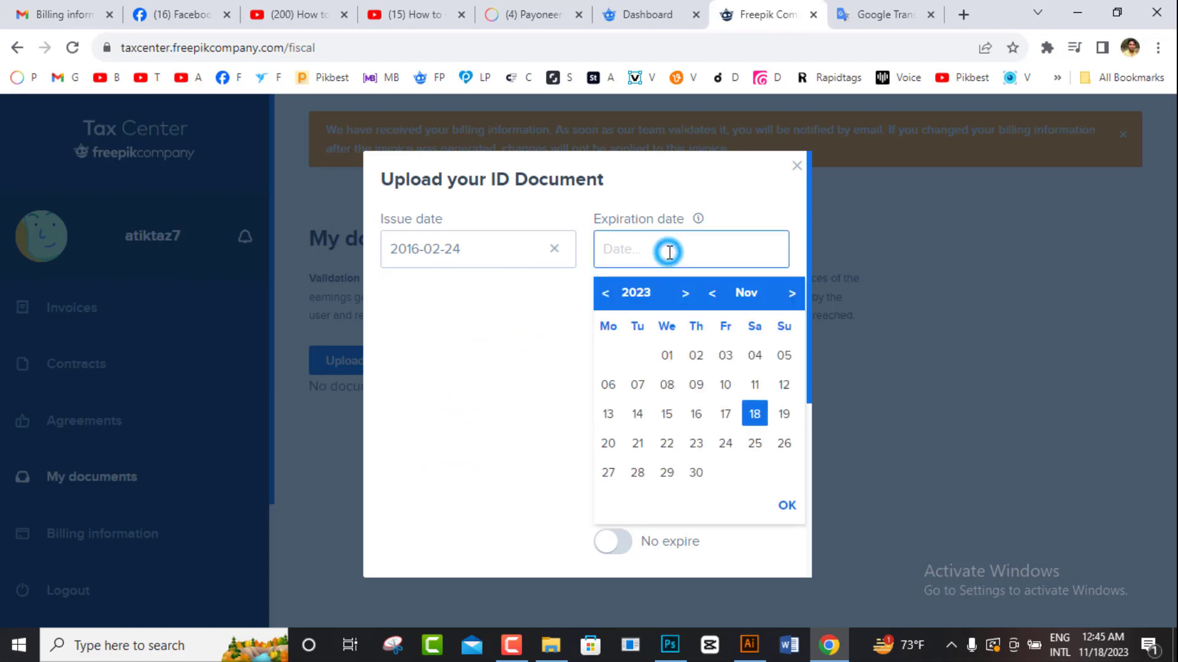
left_click(516, 339)
left_click(642, 298)
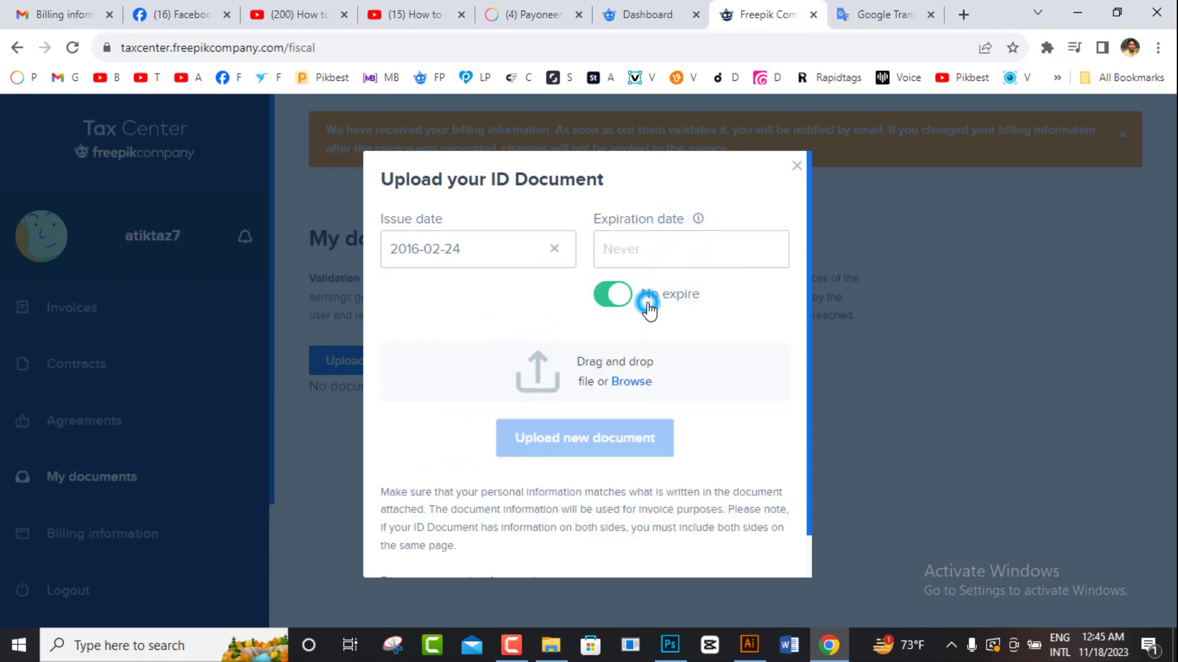
Step: Browse to the certificates folder on New Volume (G:) and attach the NID1 image
left_click(621, 381)
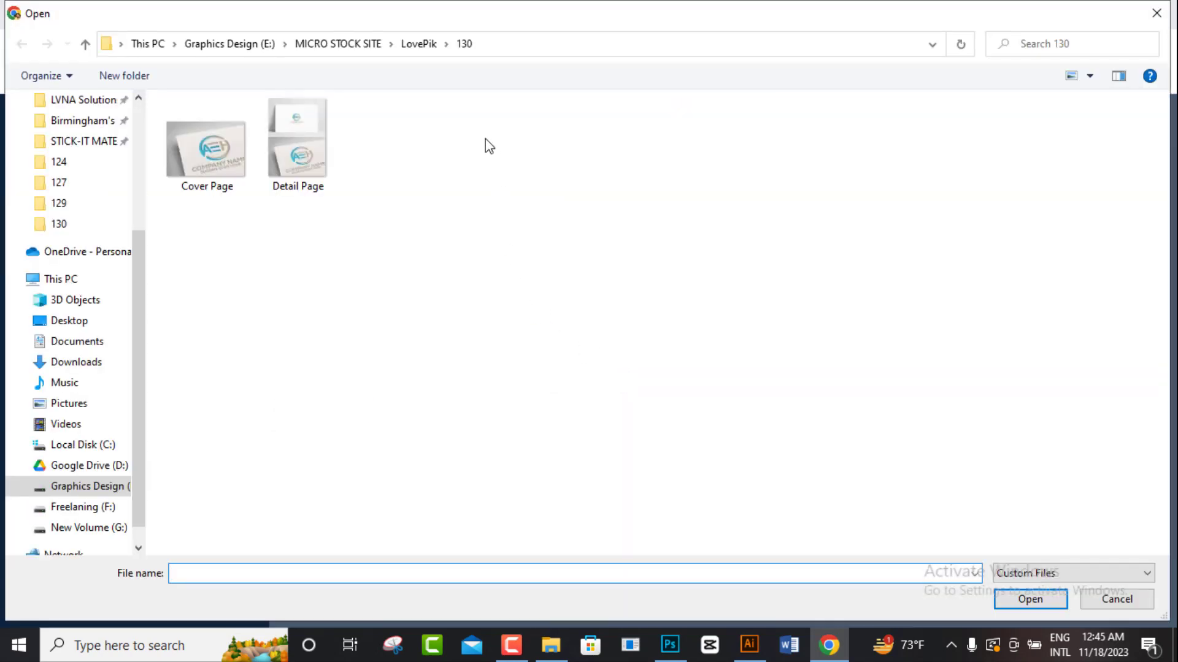
left_click(71, 527)
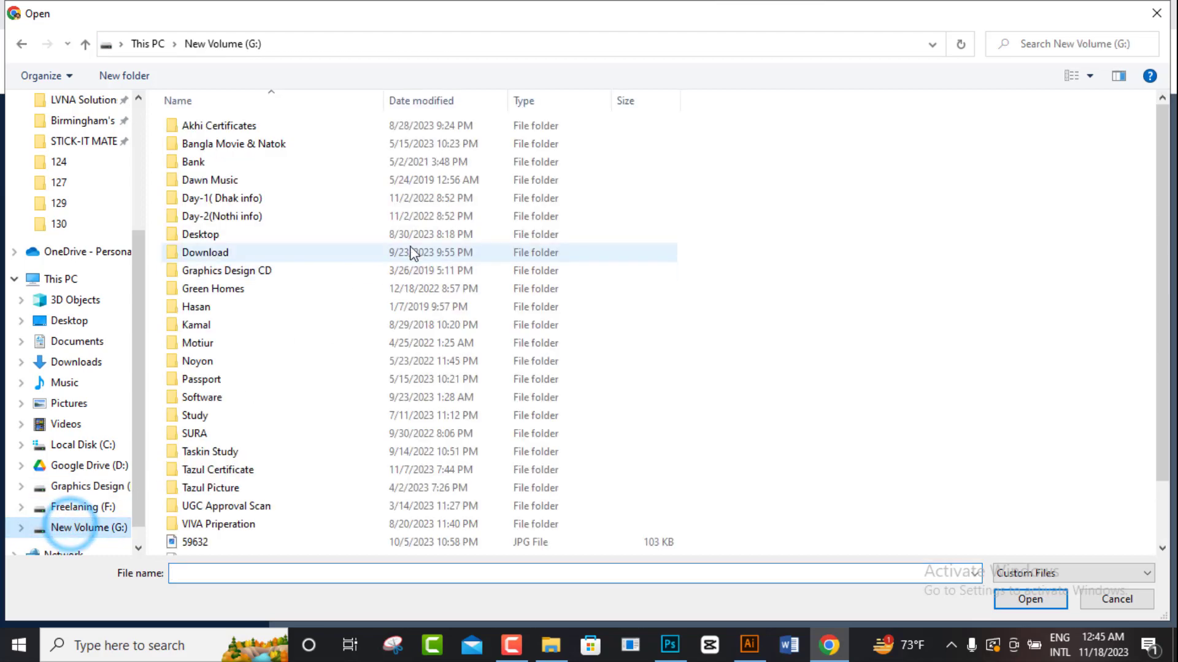
double_click(207, 470)
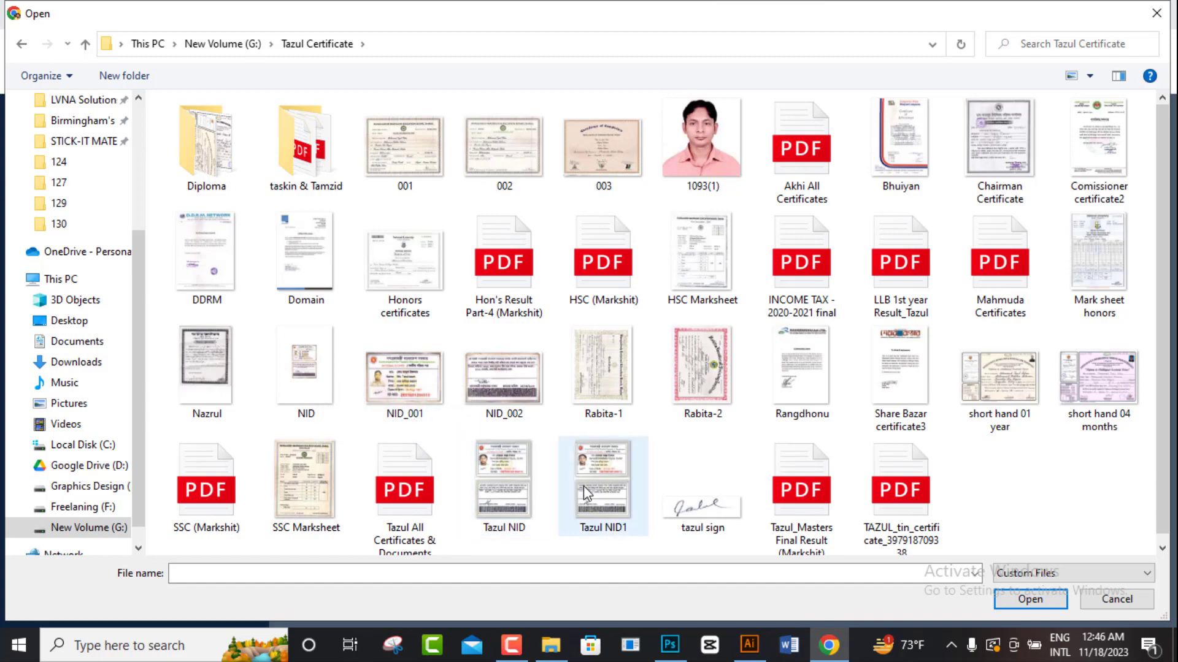
double_click(603, 484)
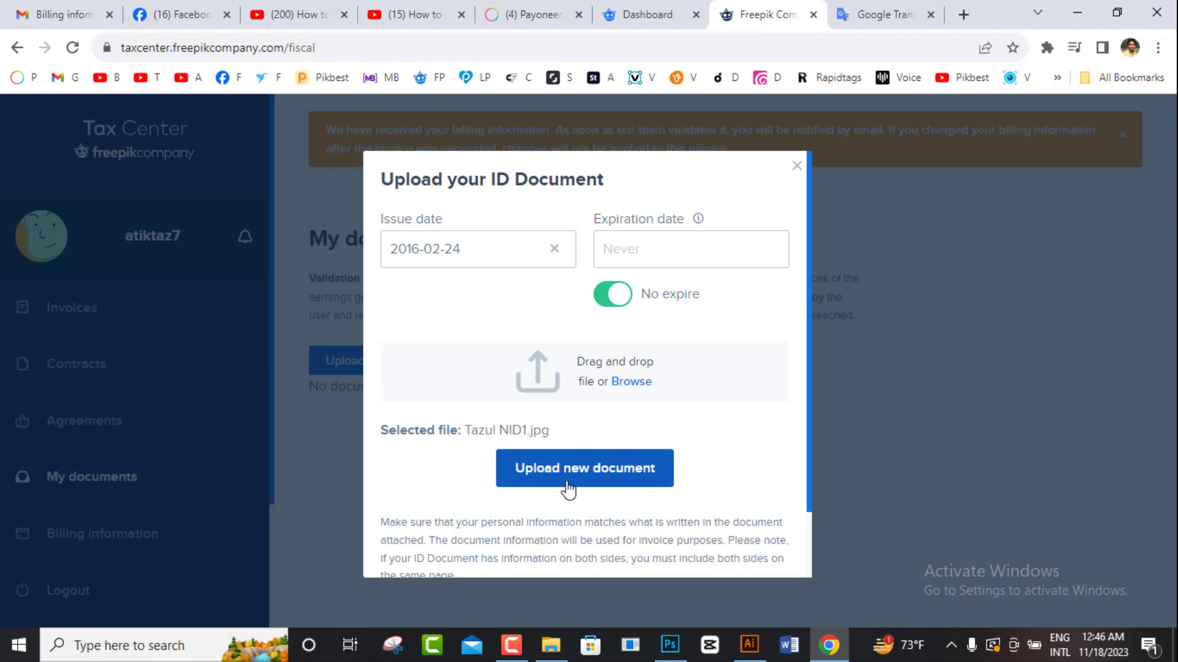
Step: Submit the ID document issued 2016-02-24 so it appears as Pending of validation
left_click(625, 484)
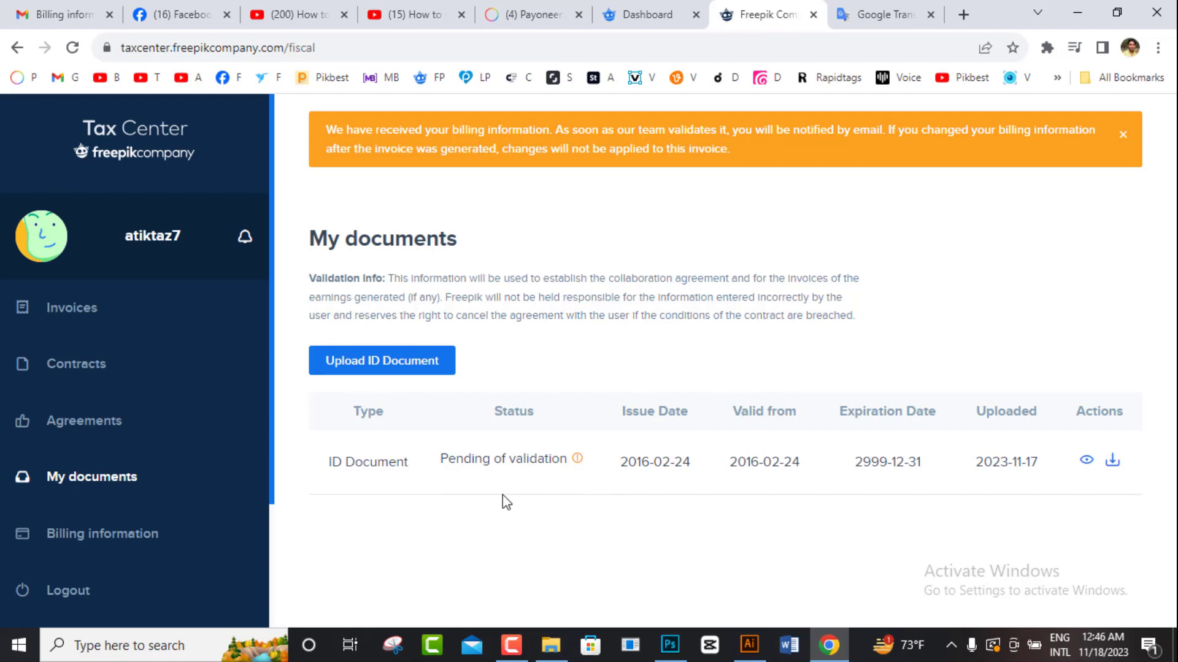
Step: Read the Freepik 'Billing information update - Verification code' email in Gmail, then return to Tax Center
left_click(64, 13)
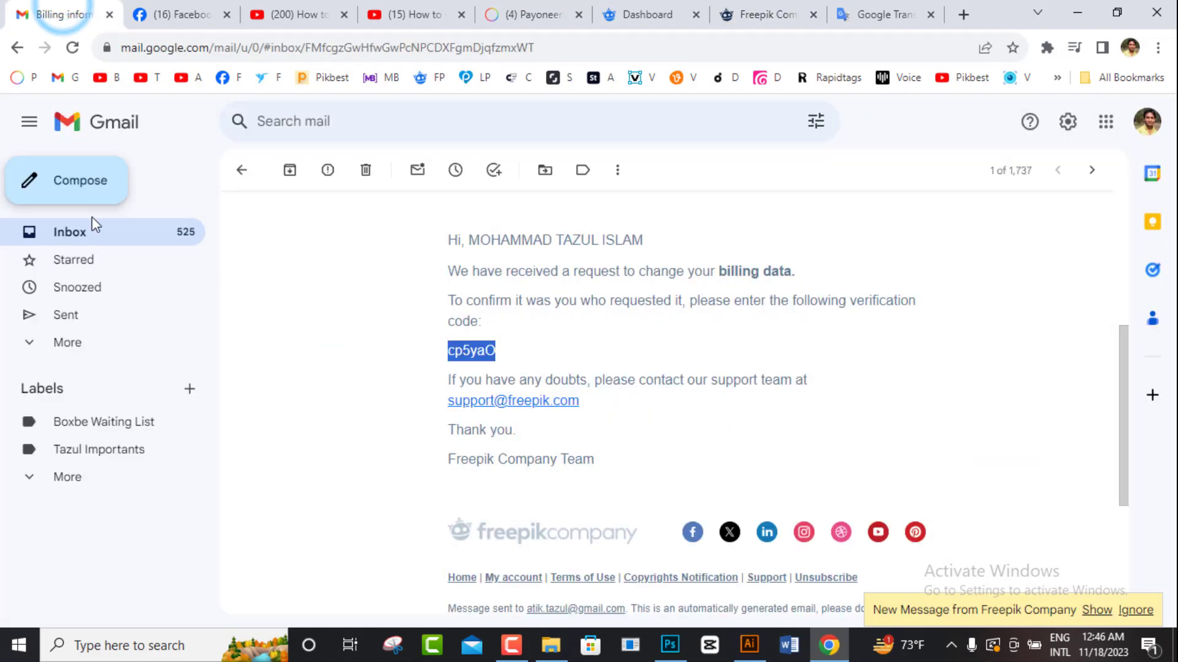
left_click(85, 233)
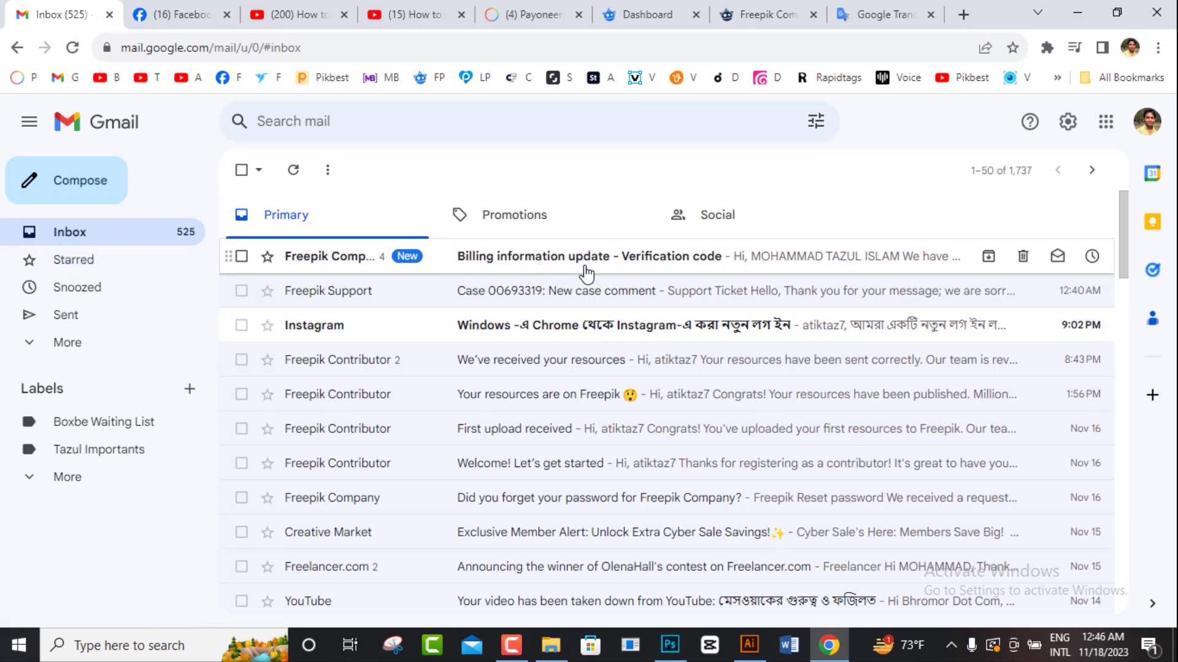
left_click(606, 256)
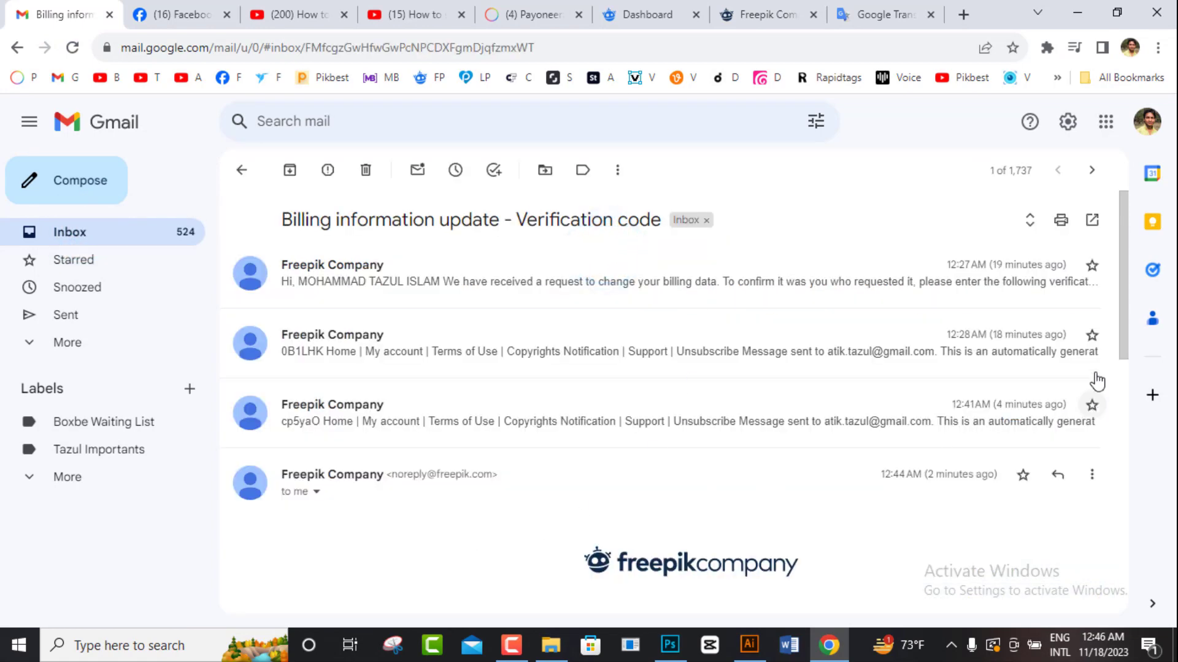
mouse_move(1123, 309)
left_mouse_down()
mouse_move(1141, 543)
mouse_move(1127, 289)
left_mouse_up()
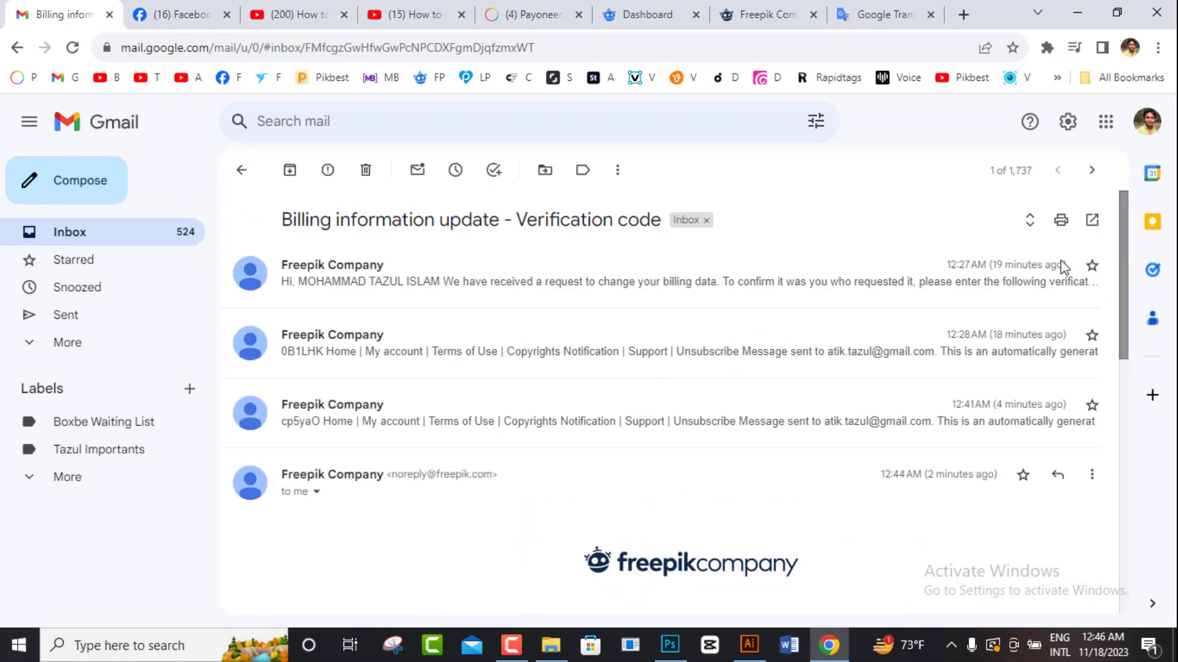
left_click(117, 232)
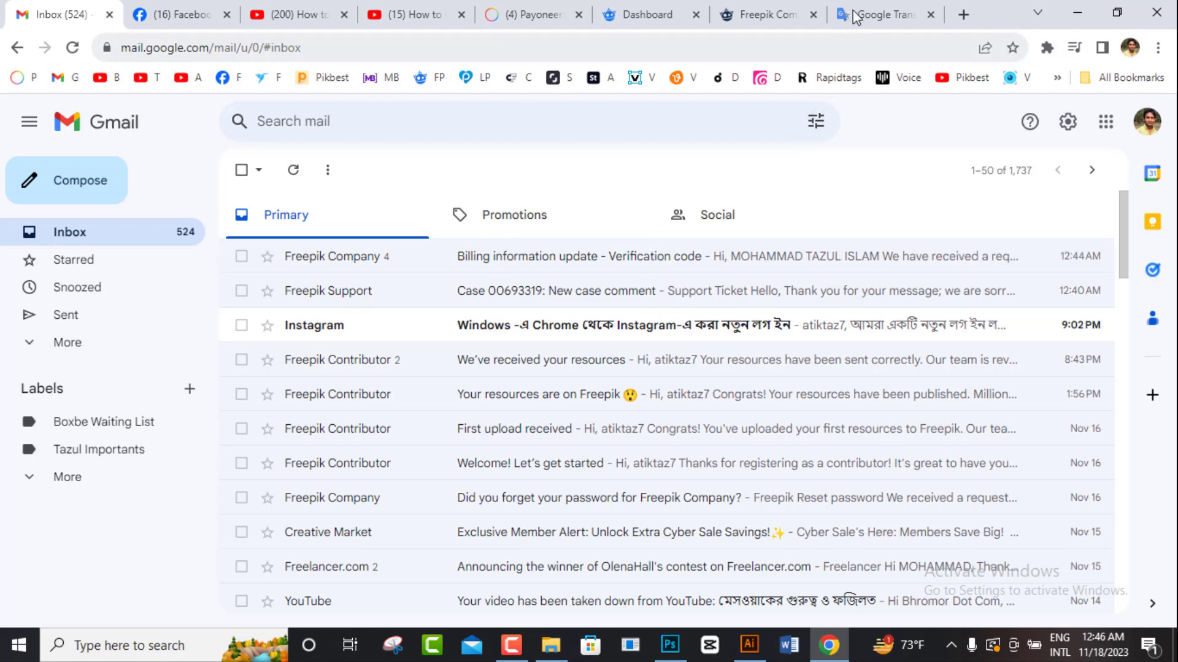
left_click(767, 14)
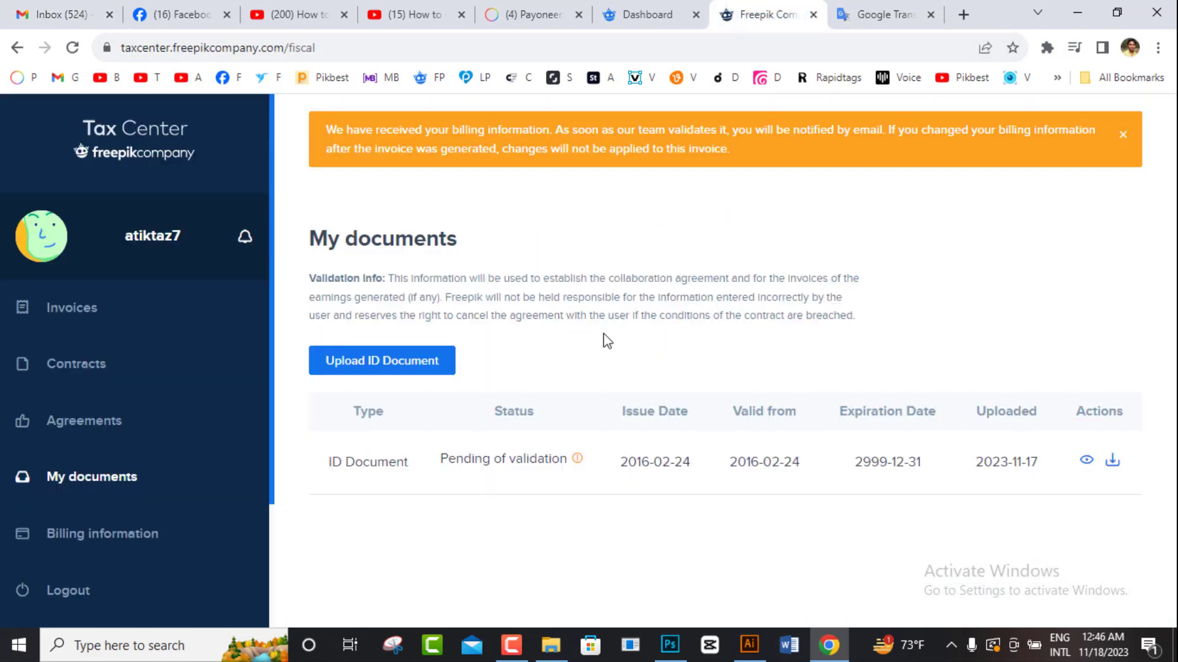